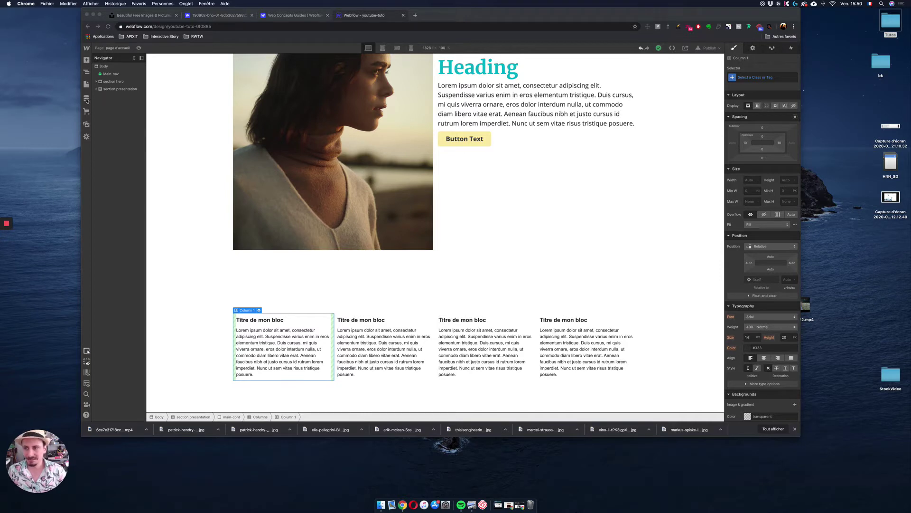
- Open the CMS collections and start a new collection
left_click(88, 101)
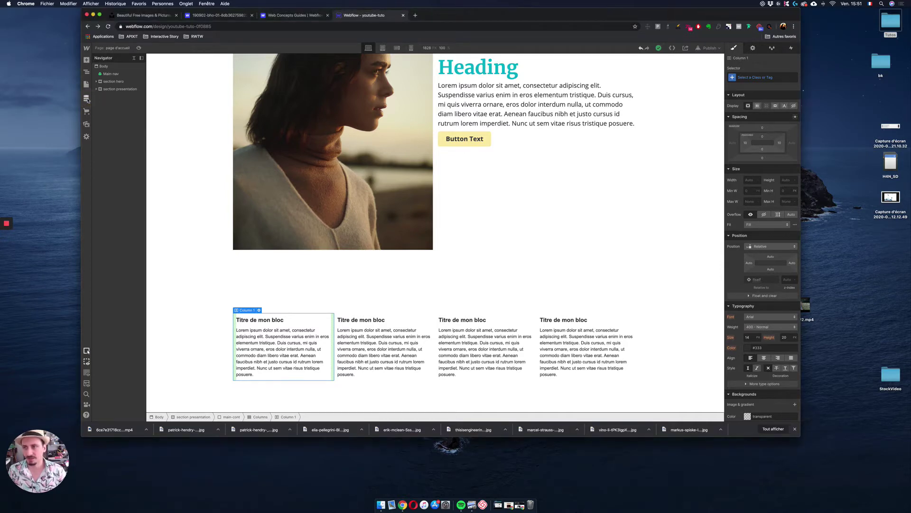
left_click(86, 100)
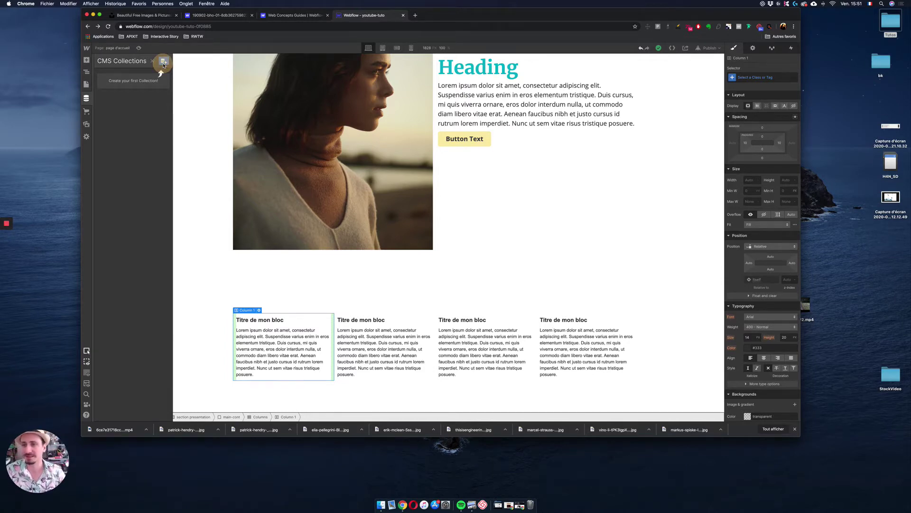
left_click(163, 62)
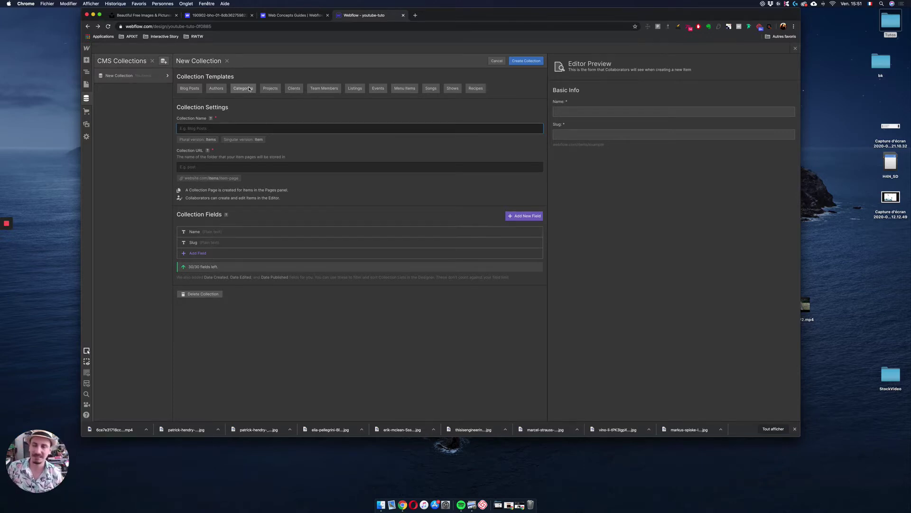
- Examine the field types available for the new collection
left_click(202, 256)
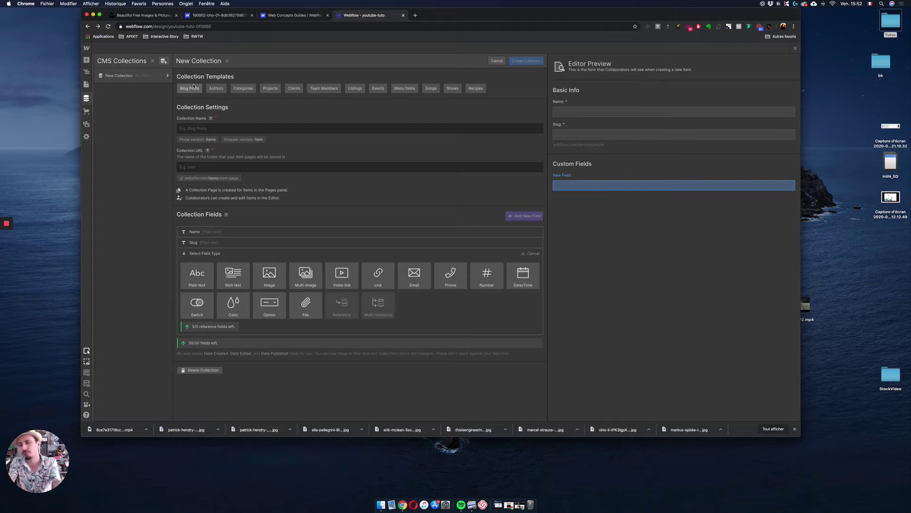
left_click(529, 253)
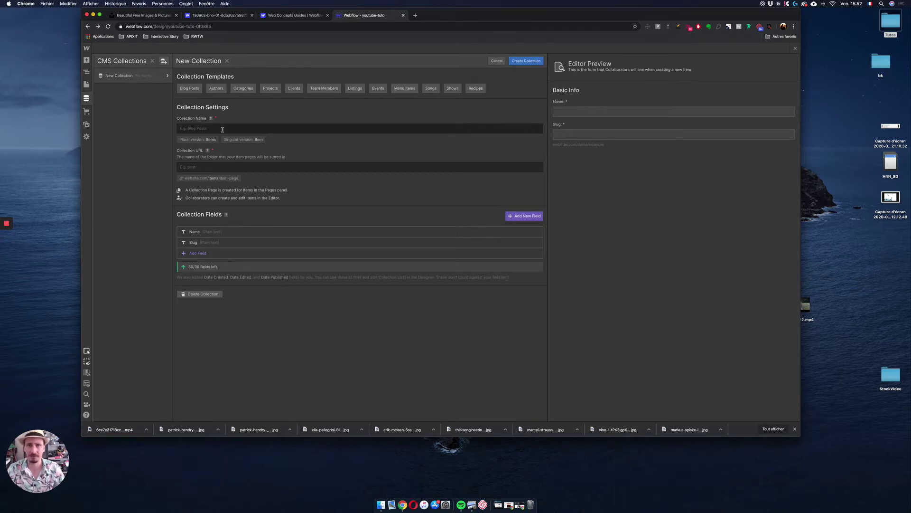
left_click(198, 254)
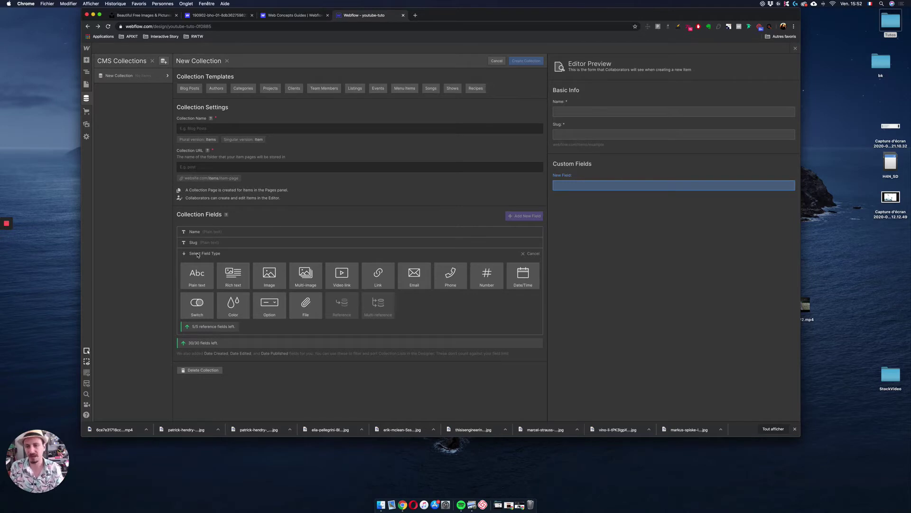
- Try the Blog Posts and Recipes templates on the new collection and discard the unsaved changes
left_click(189, 88)
left_click(496, 250)
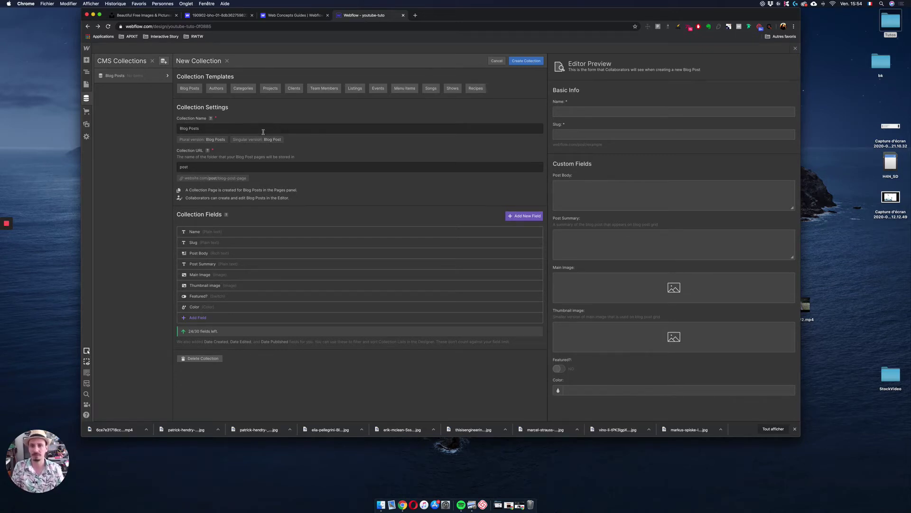
left_click(476, 89)
left_click(495, 248)
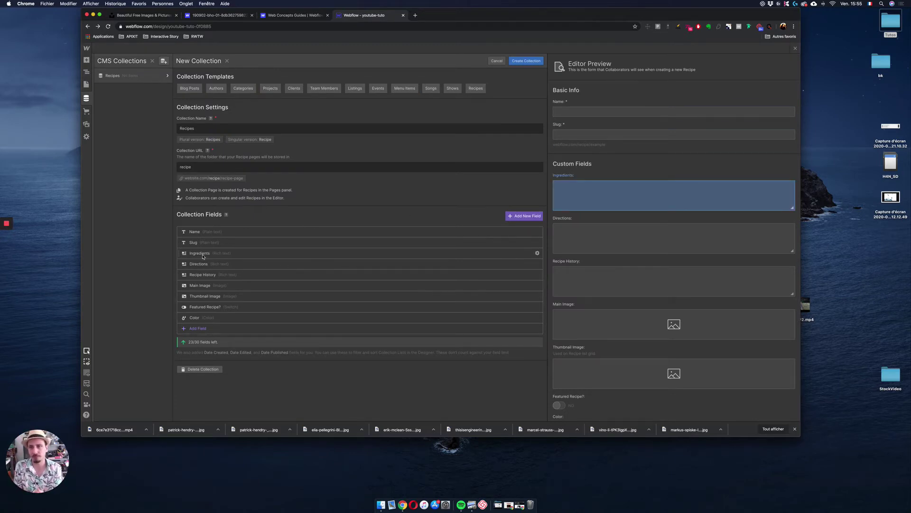
left_click(497, 61)
left_click(389, 253)
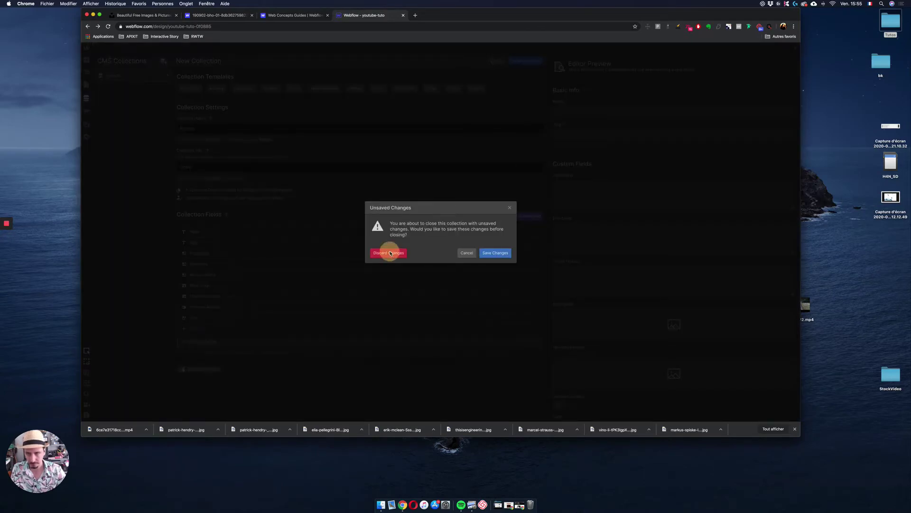
- Start a new blank CMS collection and name it Article
left_click(163, 61)
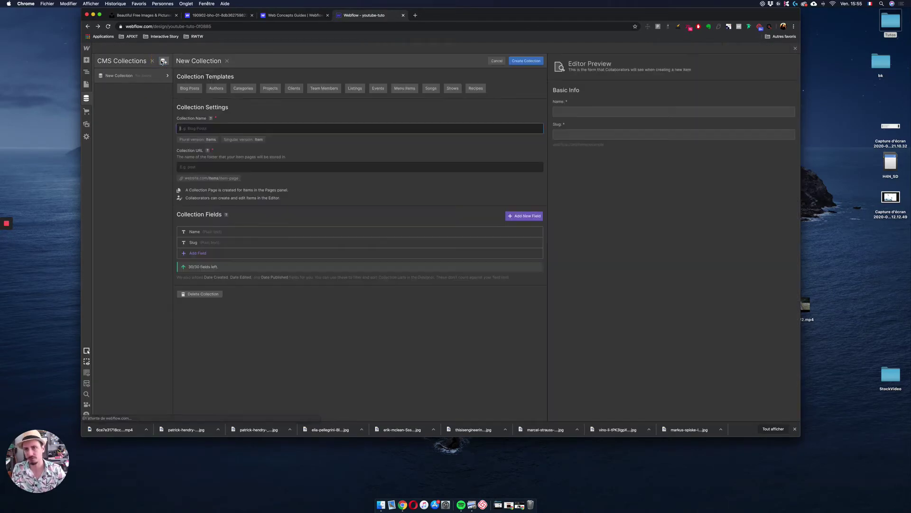
type("Artcile")
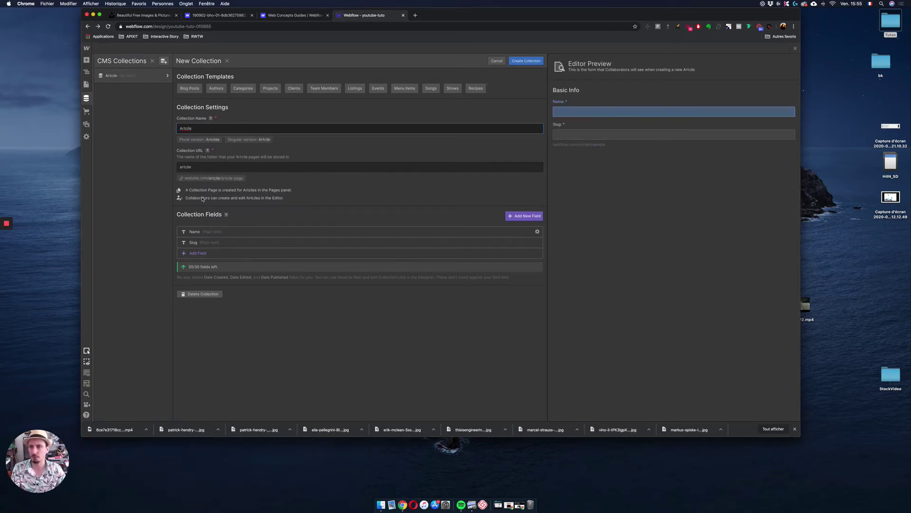
key("super+a")
type("Article")
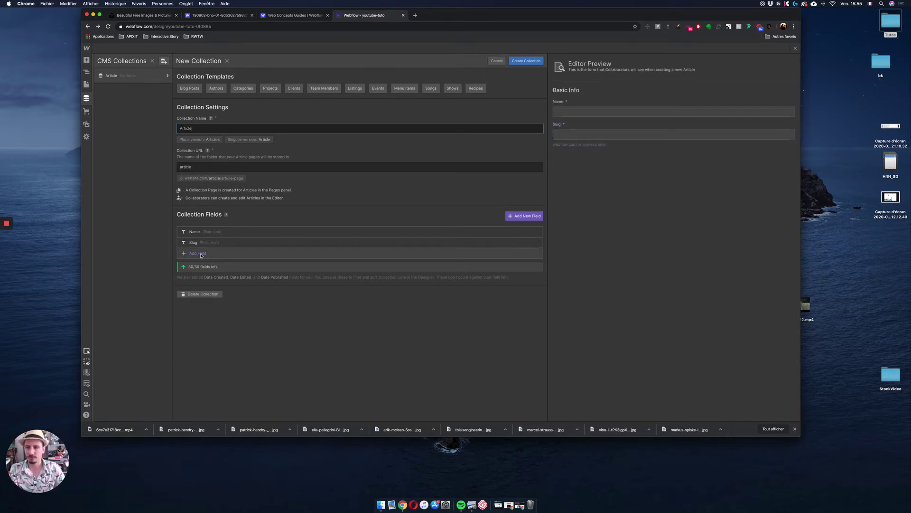
- Add an image field labelled Main-img with the help text "Ce sera l'image qui sera dans le header de la page...."
left_click(200, 253)
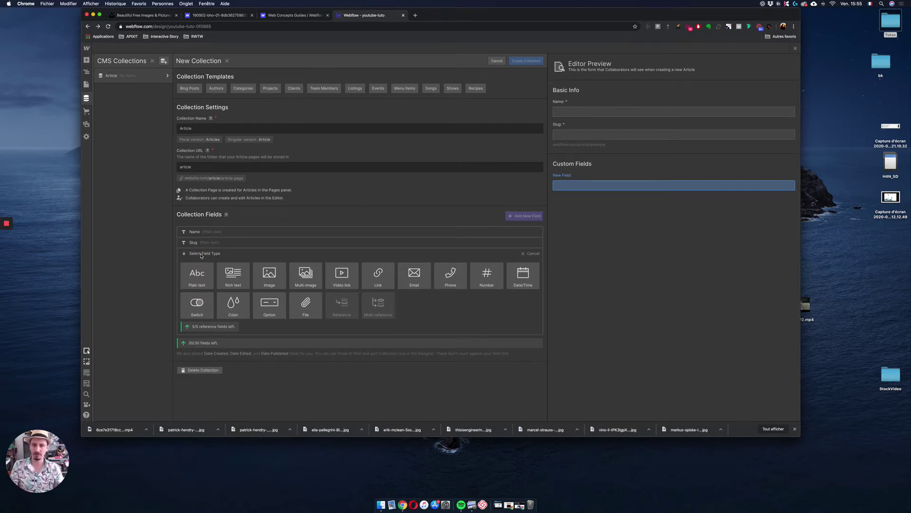
left_click(271, 275)
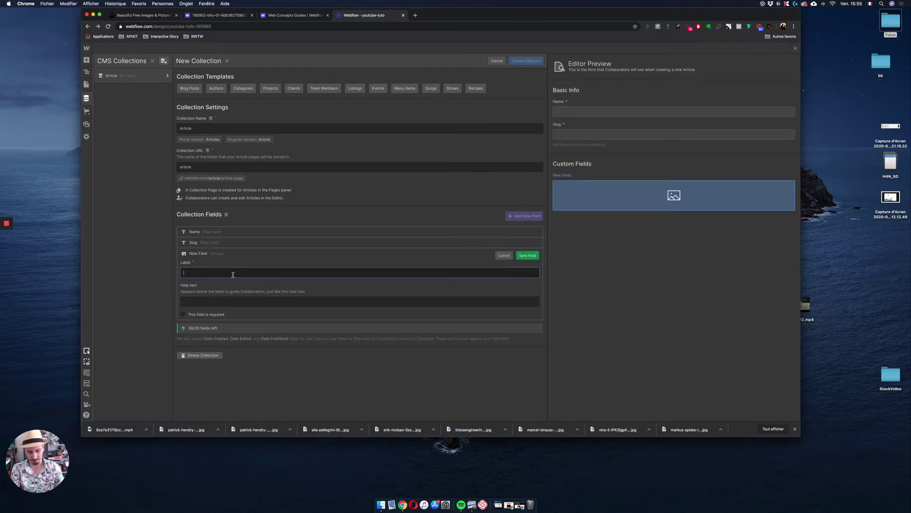
type("Main-img")
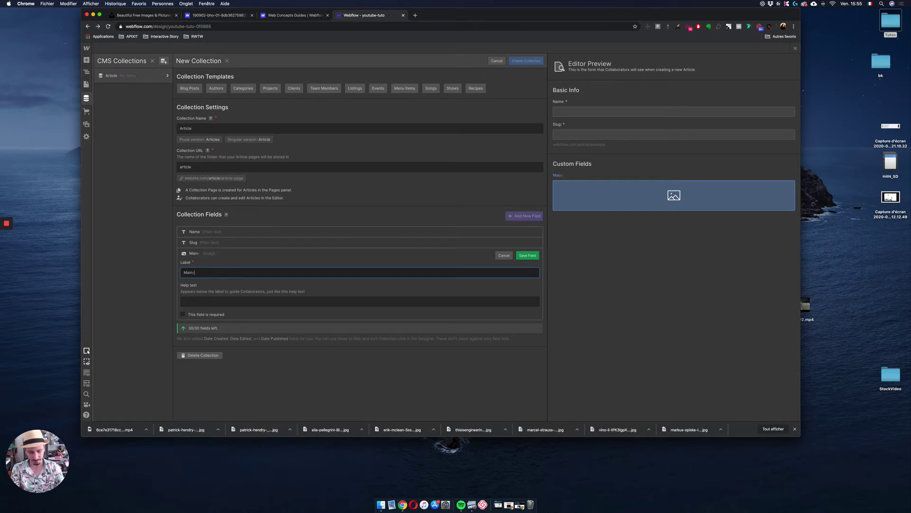
left_click(231, 301)
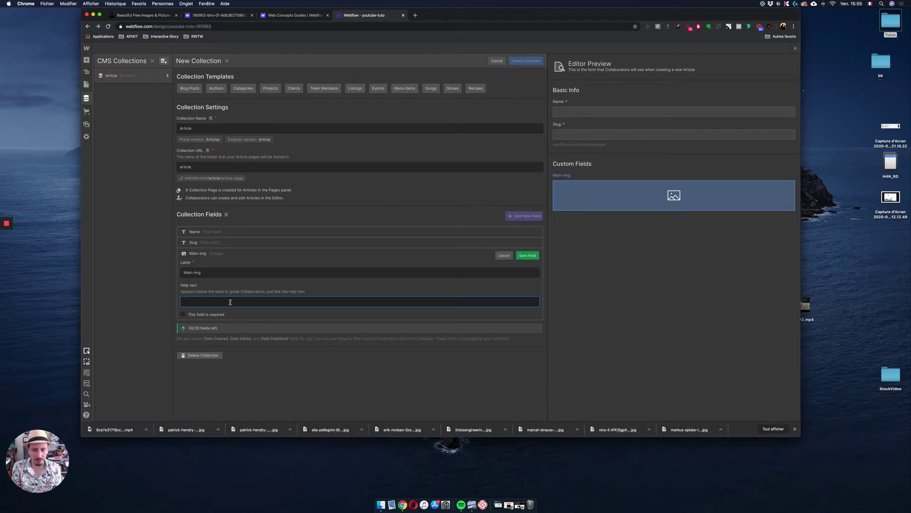
type("Ce")
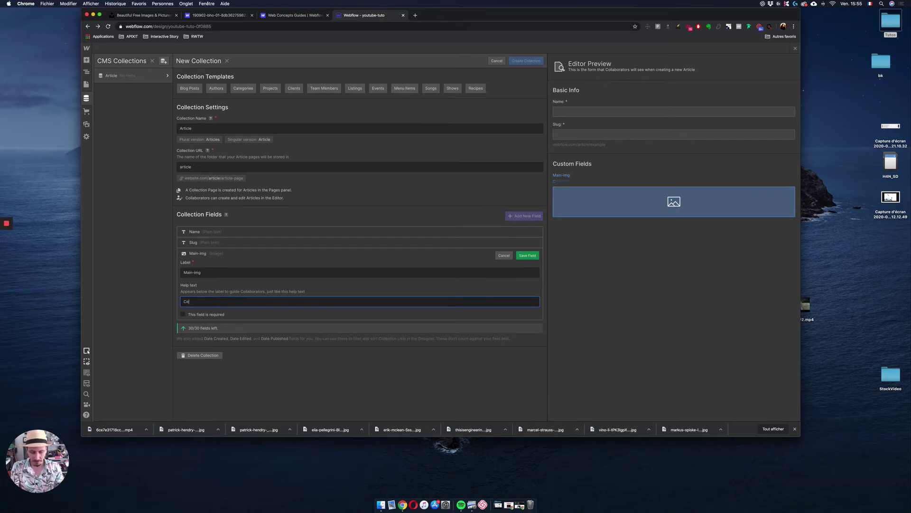
type(" sera l'imag")
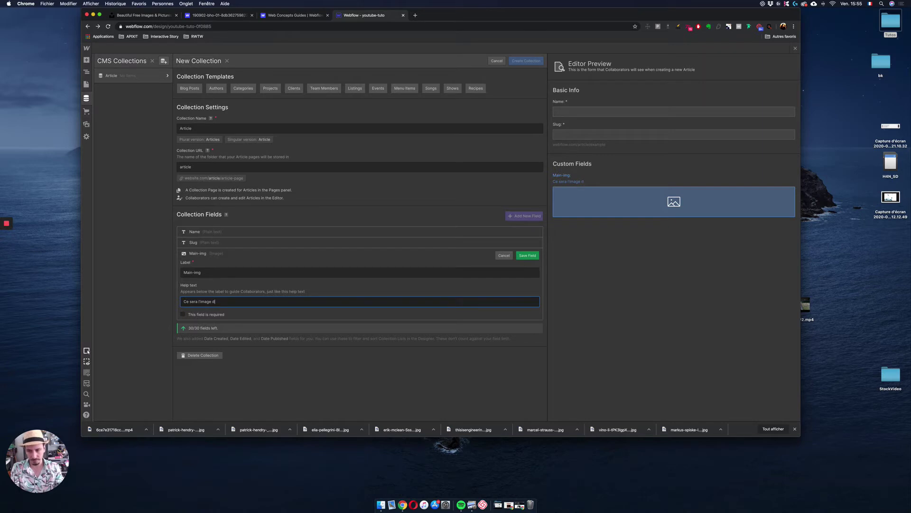
type("e qui sera dans ")
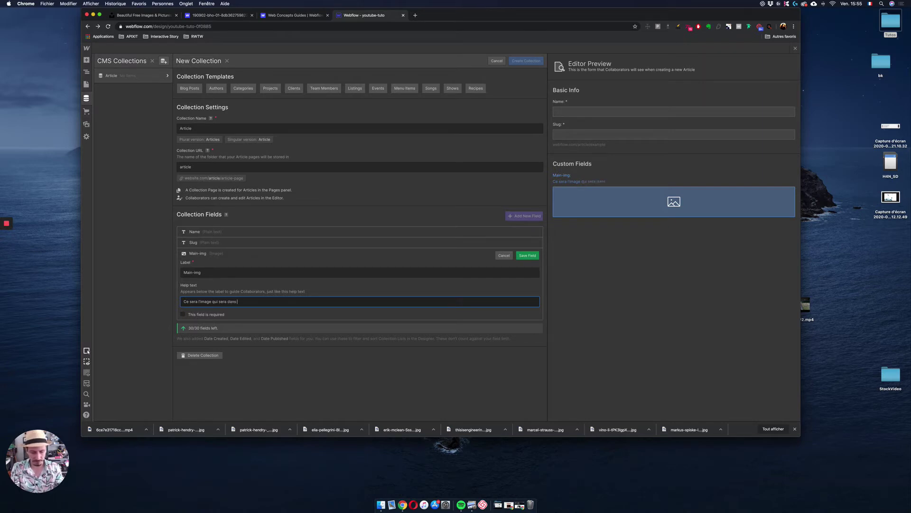
type("le header de la page.....")
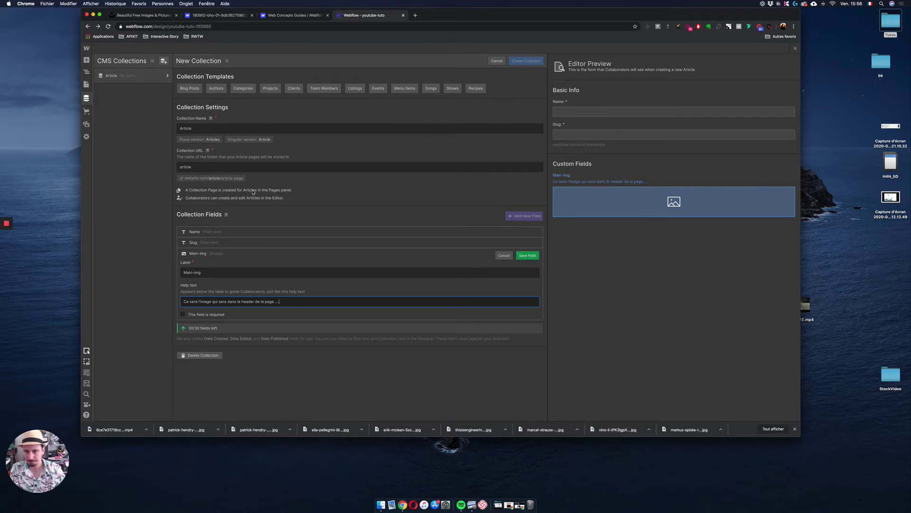
left_click(526, 255)
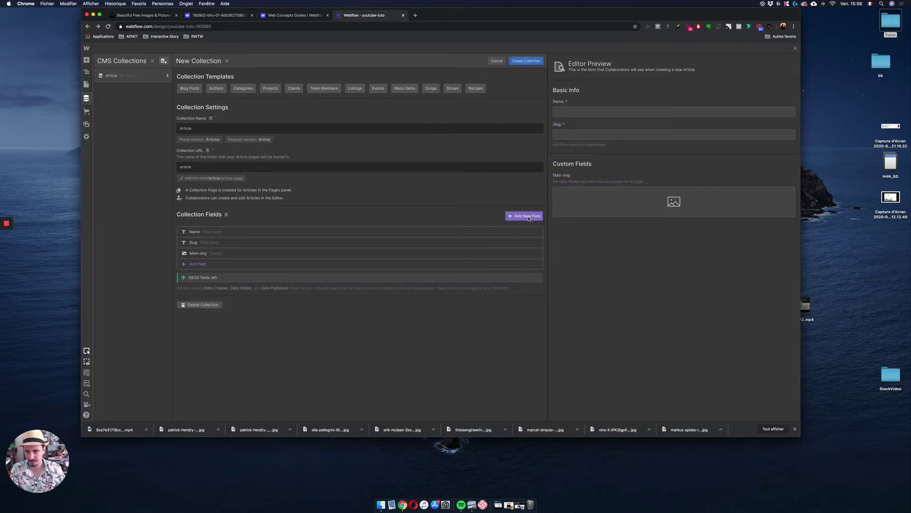
- Add a required Date/Time field labelled "Date de publication" with the time picker included, and save the field
left_click(529, 218)
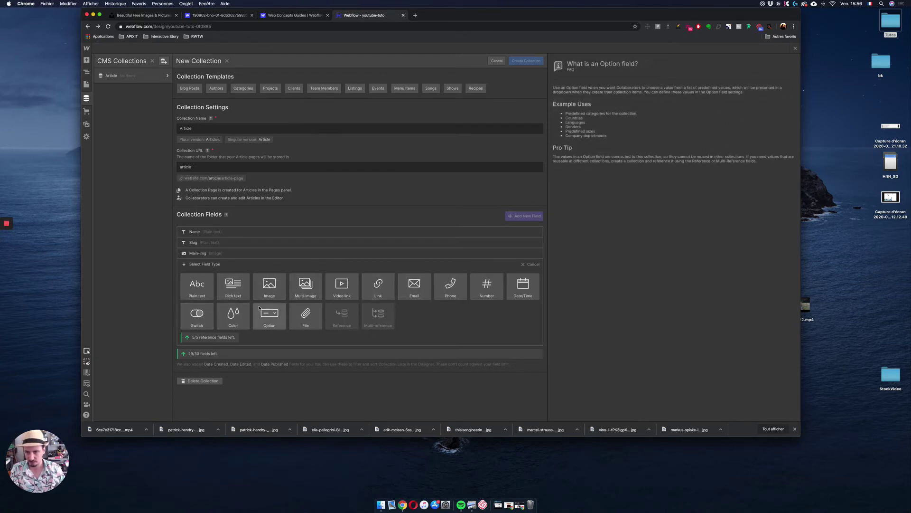
left_click(521, 294)
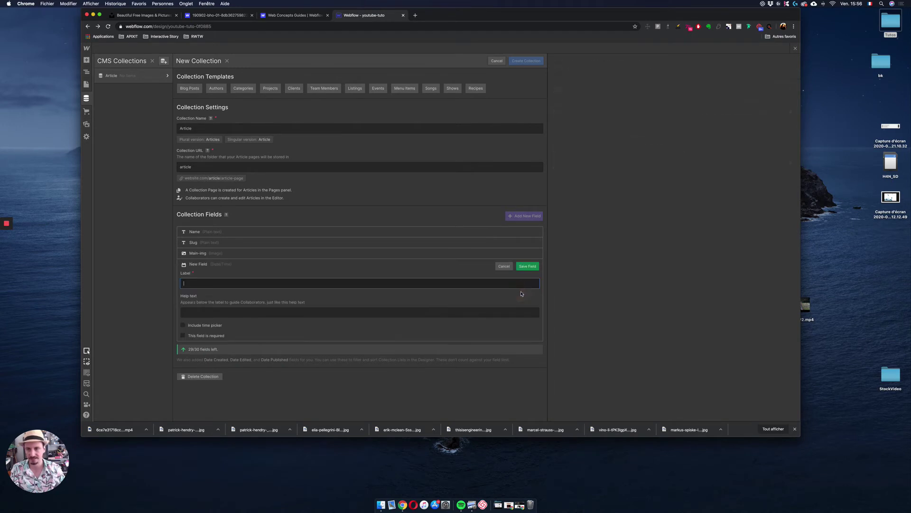
type("Date de p")
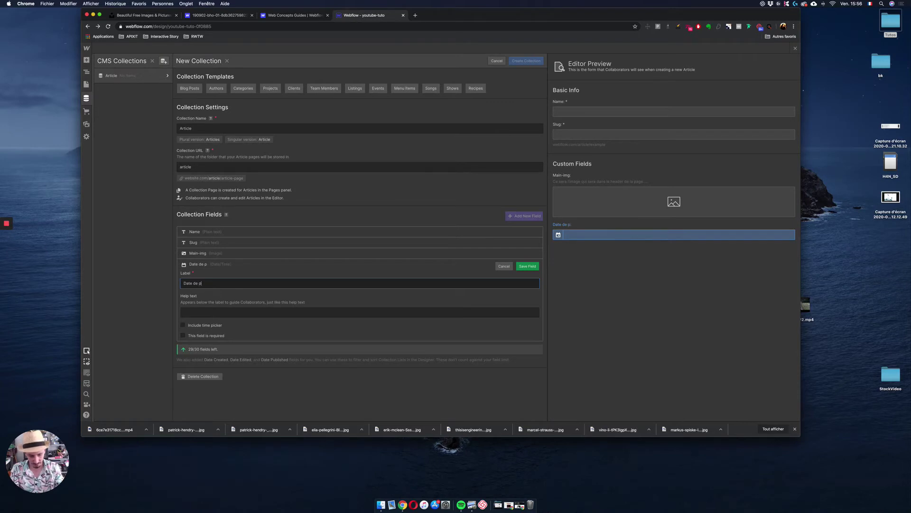
type("ubli")
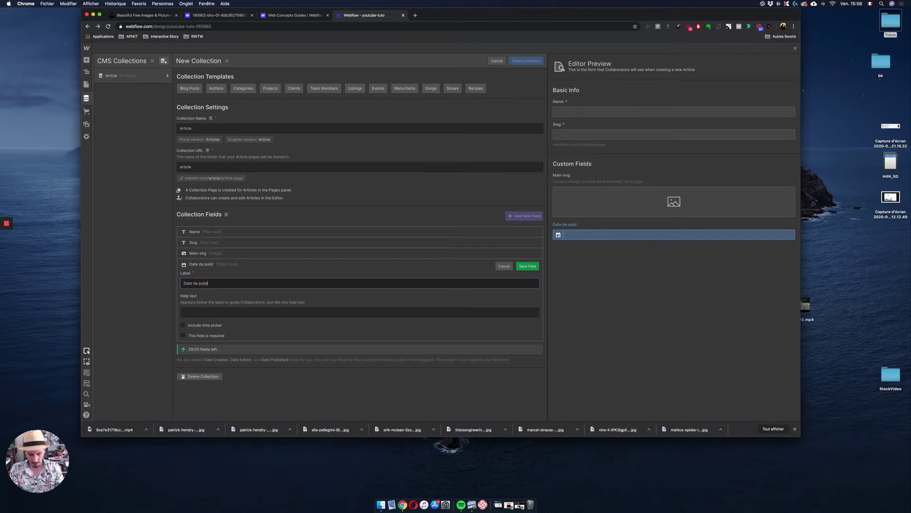
type("cation")
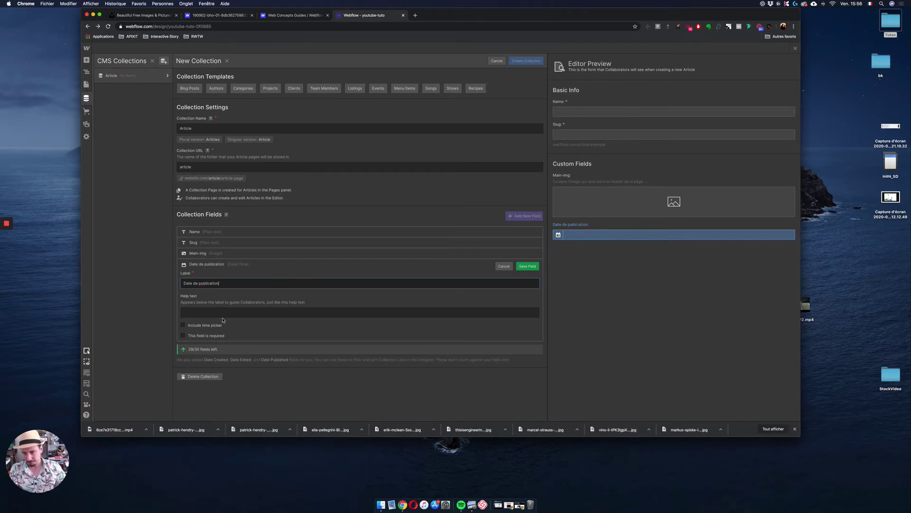
left_click(184, 337)
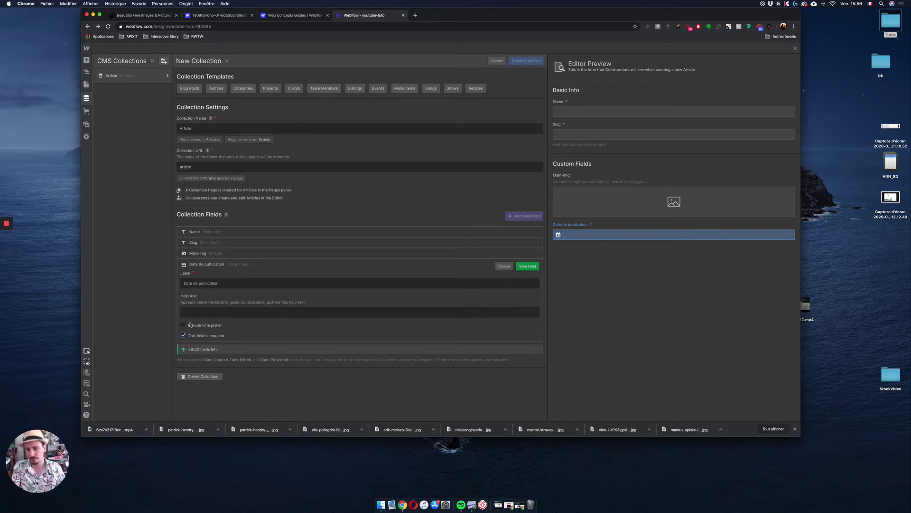
left_click(184, 325)
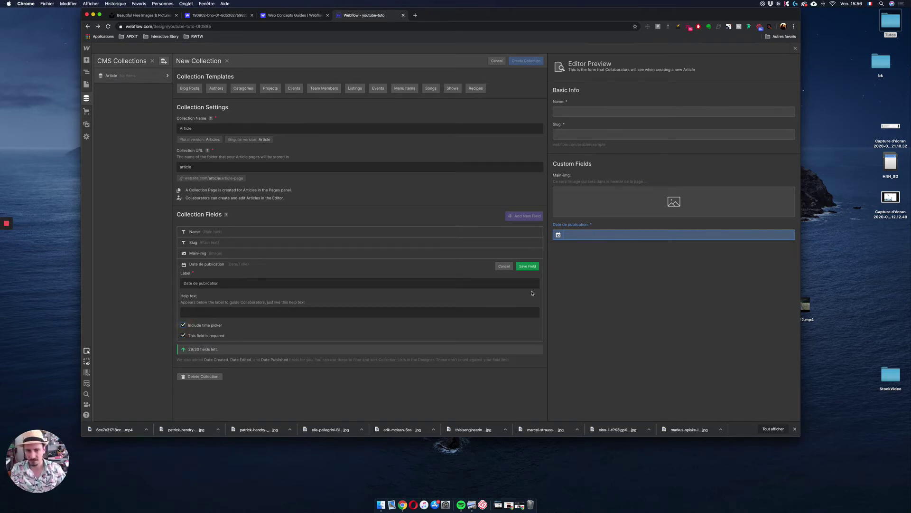
left_click(528, 266)
- Add a required single-line plain text field labelled "Nom auteur" to the Article collection and save the field
left_click(524, 215)
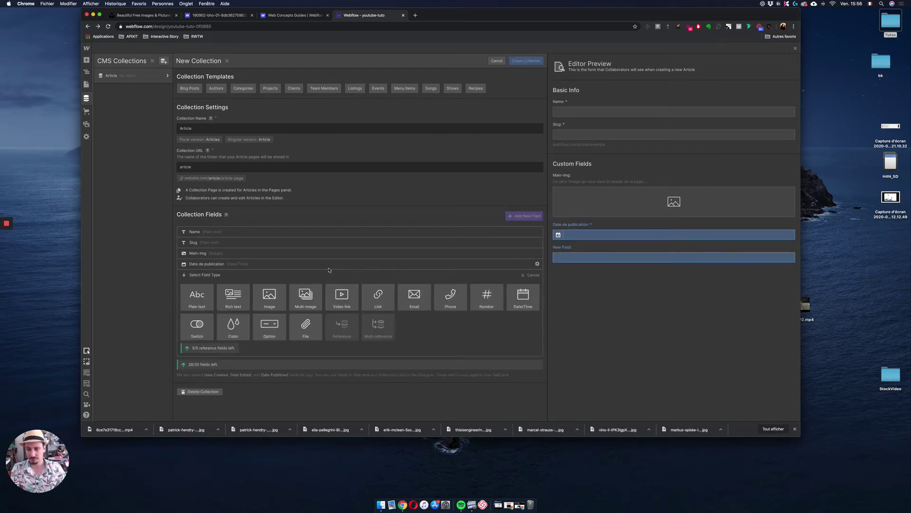
left_click(201, 296)
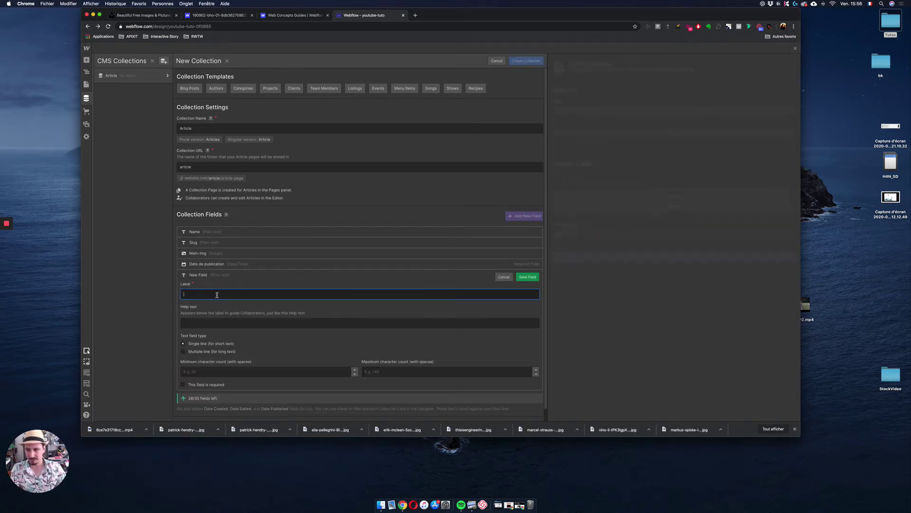
type("Nom")
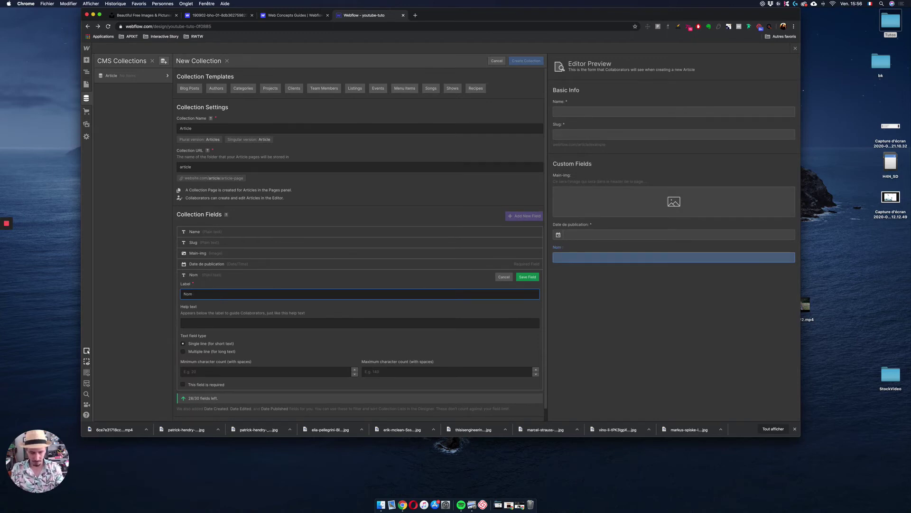
type(" auteur")
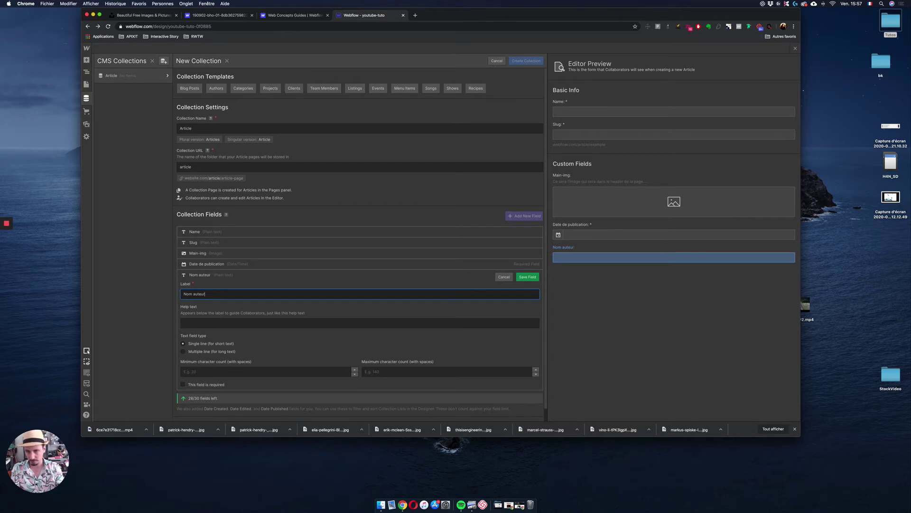
scroll(214, 356, "down", 1)
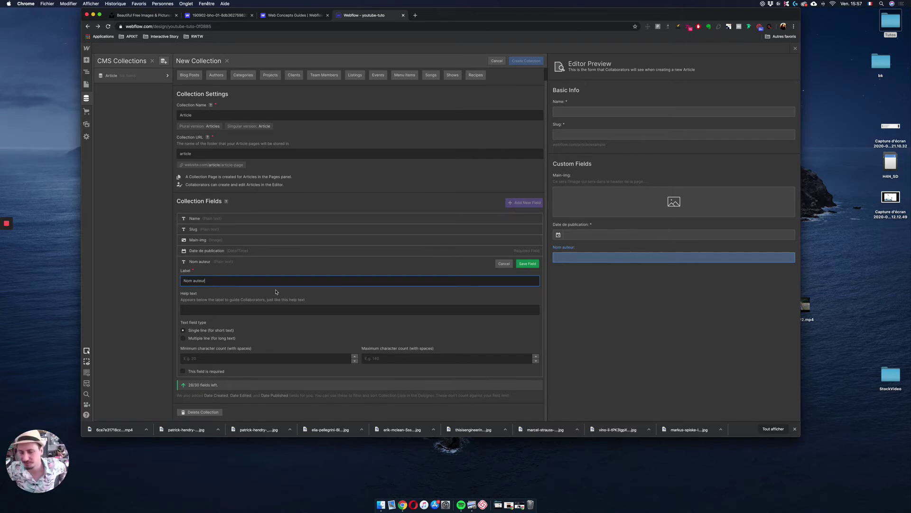
left_click(460, 363)
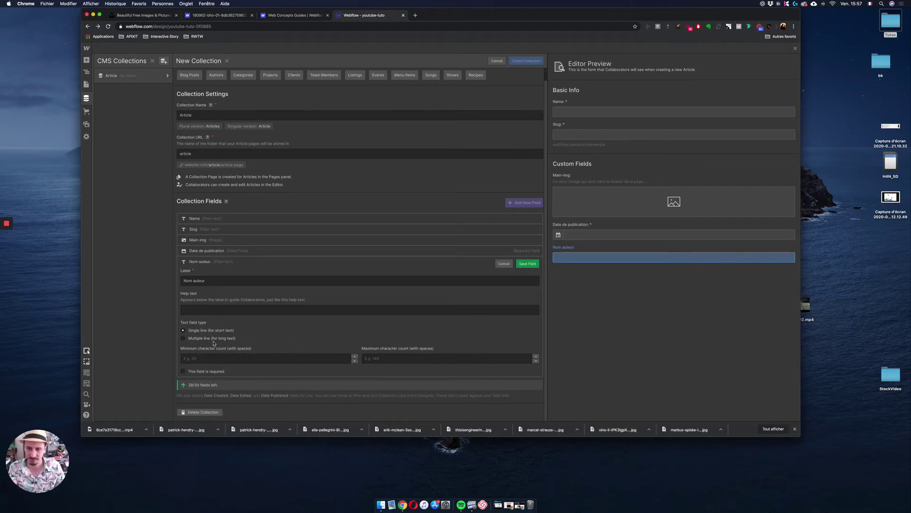
left_click(183, 371)
left_click(528, 264)
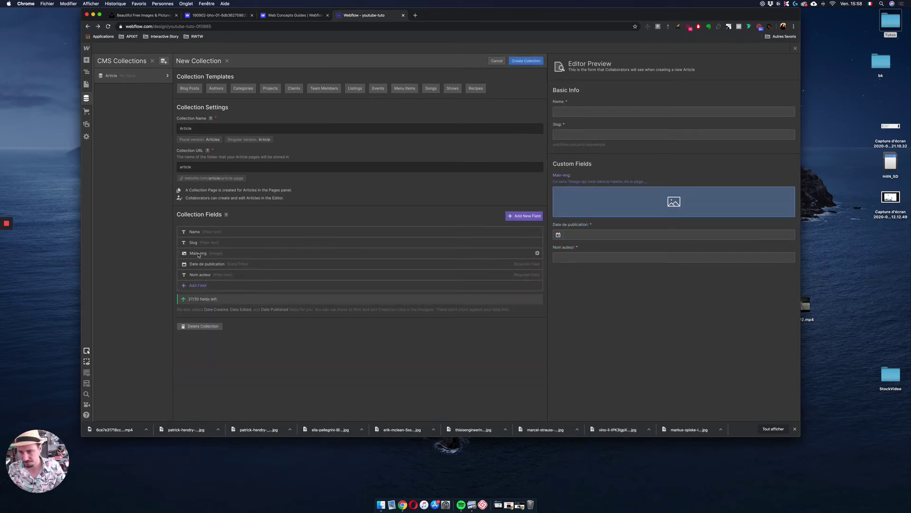
- Add a required single-line plain text field labelled "Chapô" with a maximum of 260 characters, and save the field
left_click(193, 286)
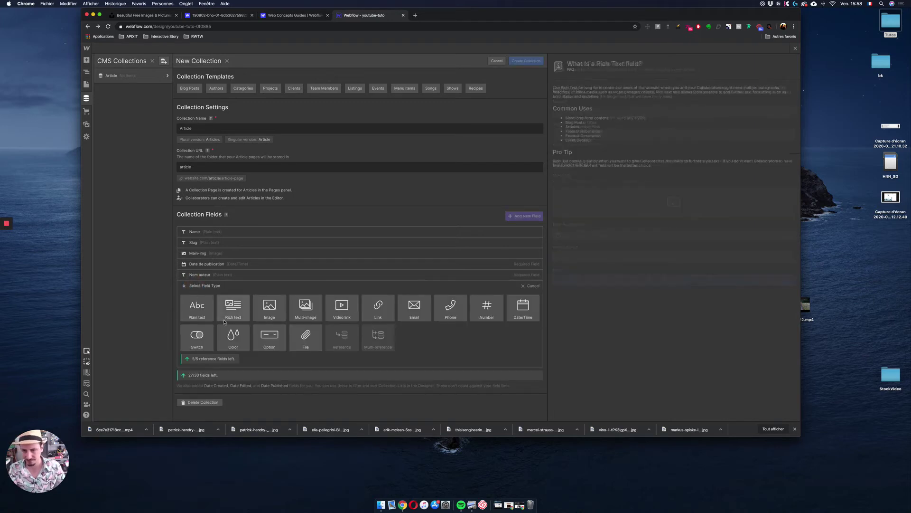
mouse_move(244, 315)
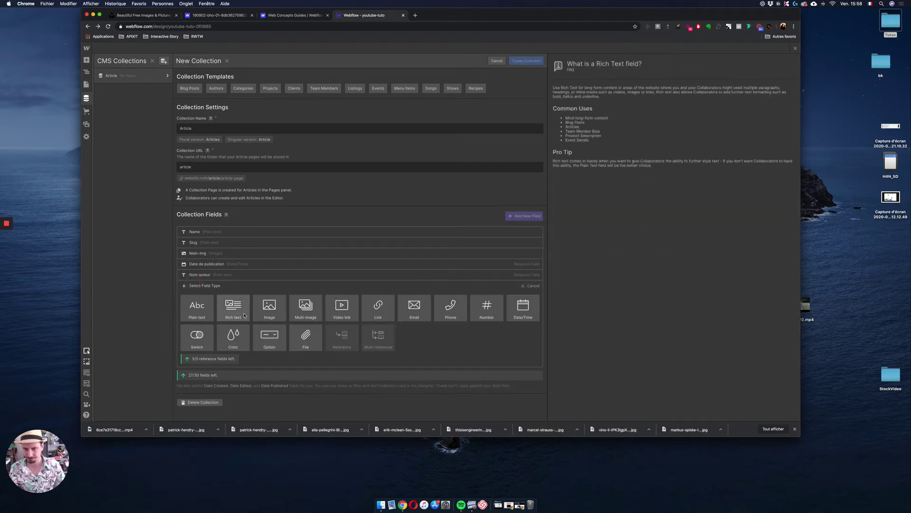
left_click(197, 308)
type("Chapô")
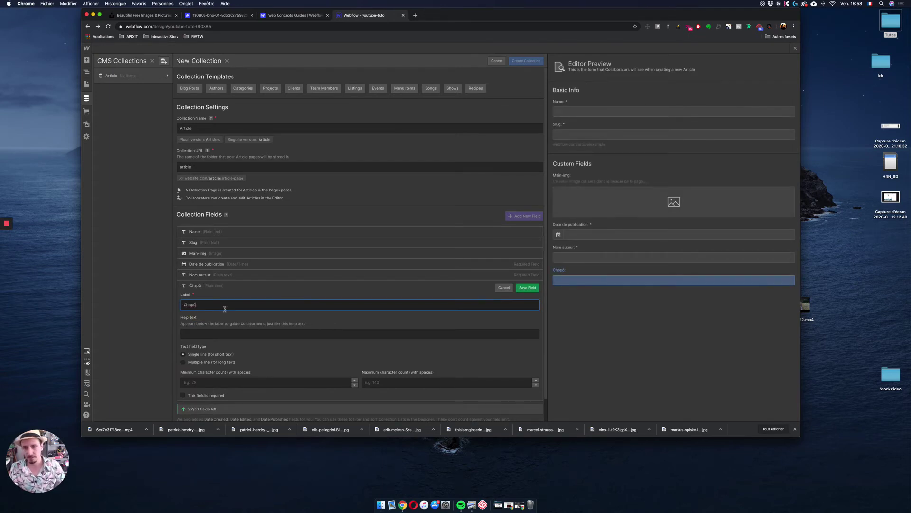
left_click(428, 382)
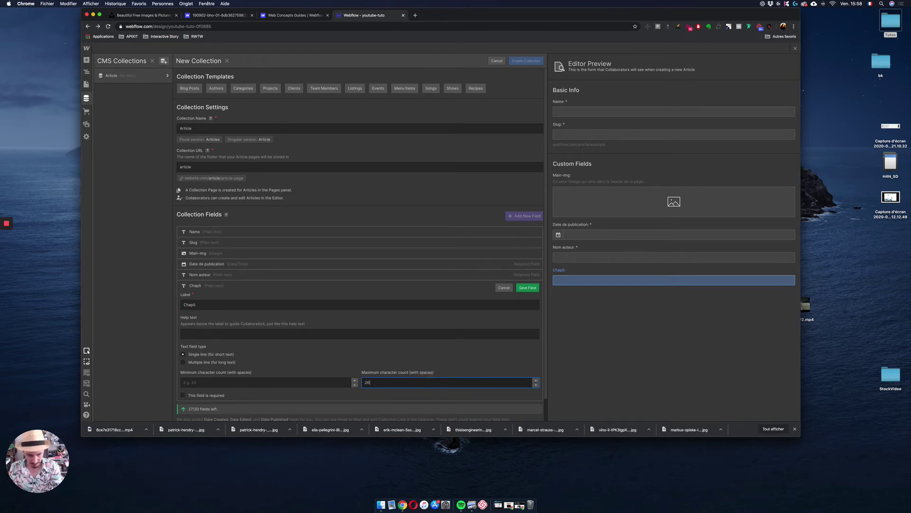
left_click(184, 395)
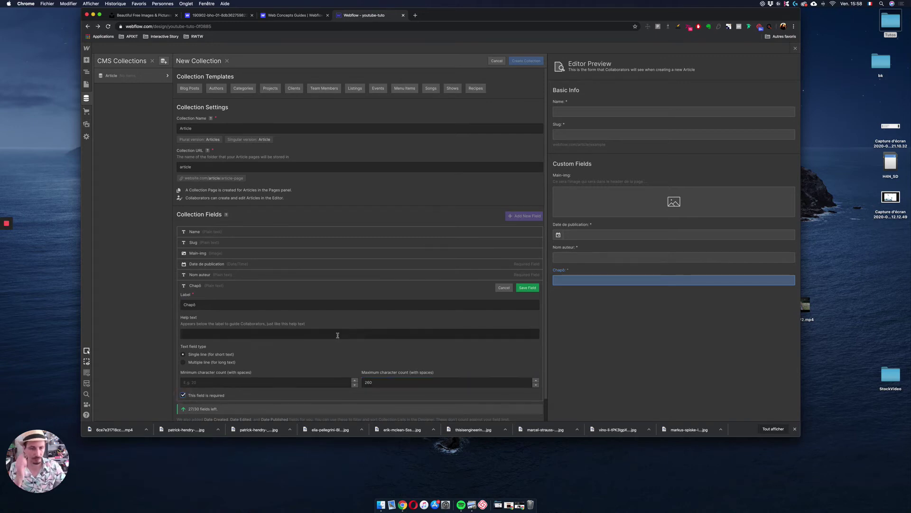
left_click(532, 288)
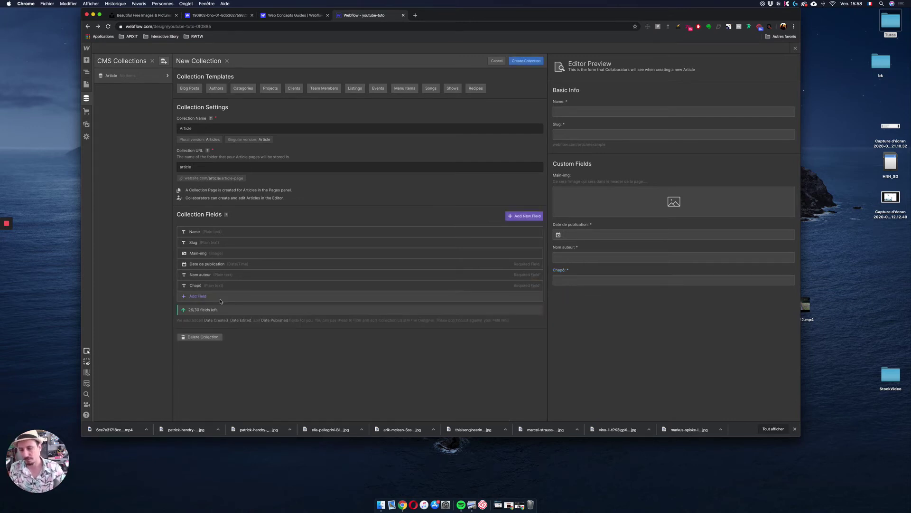
- Add a required rich text field labelled "Content article" to the Article collection and save the field
left_click(202, 298)
left_click(224, 317)
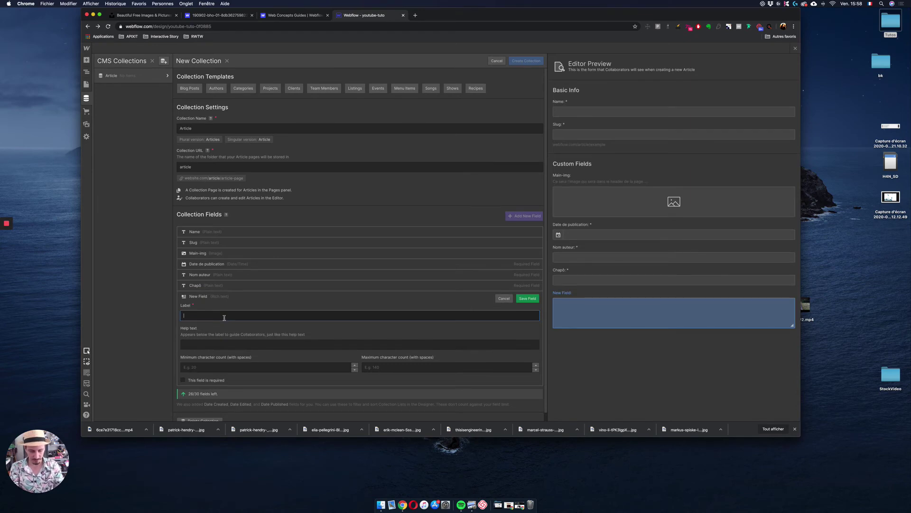
type("L'ara")
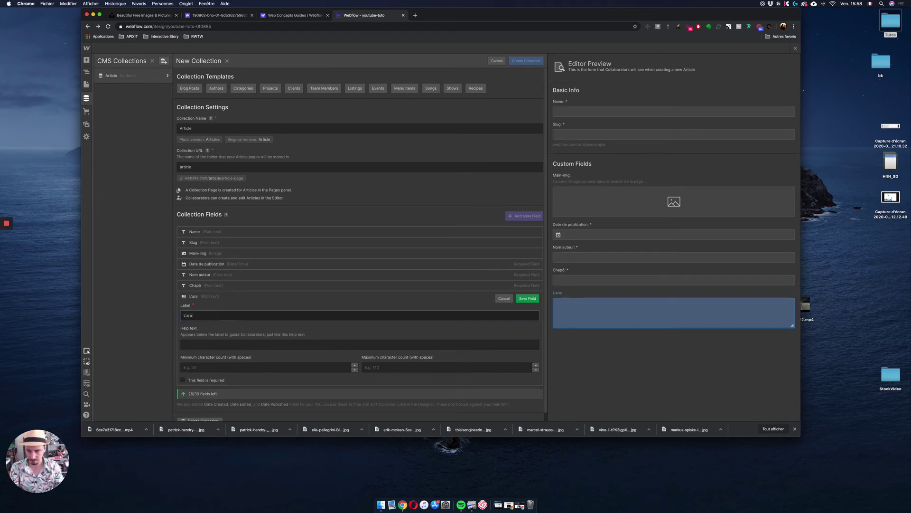
key("super+a")
type("Cont")
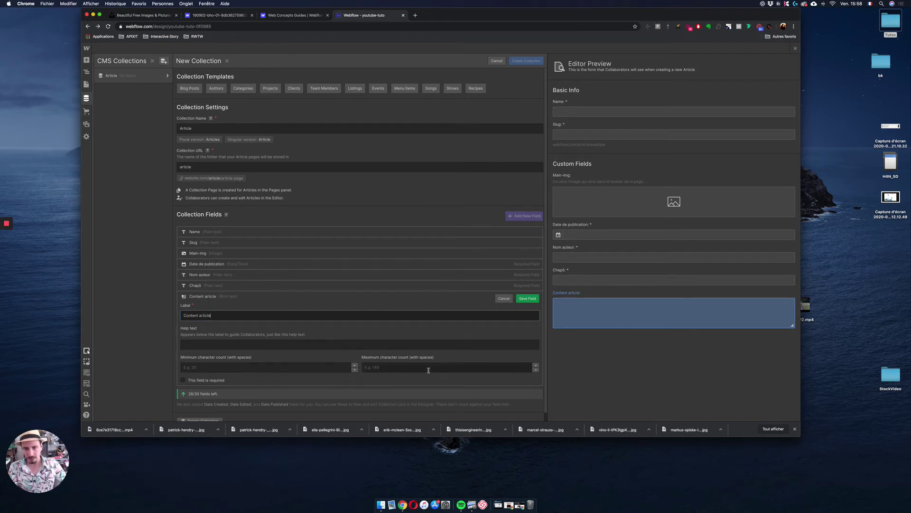
left_click(200, 382)
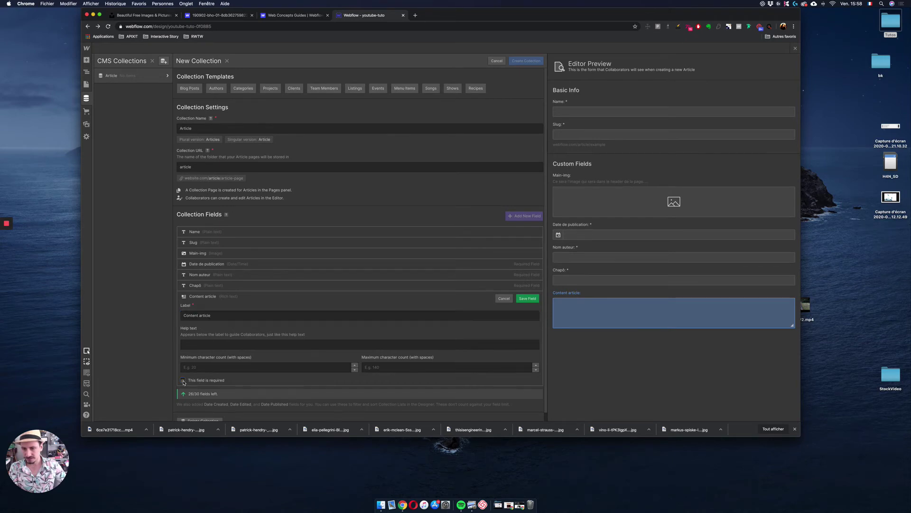
left_click(527, 298)
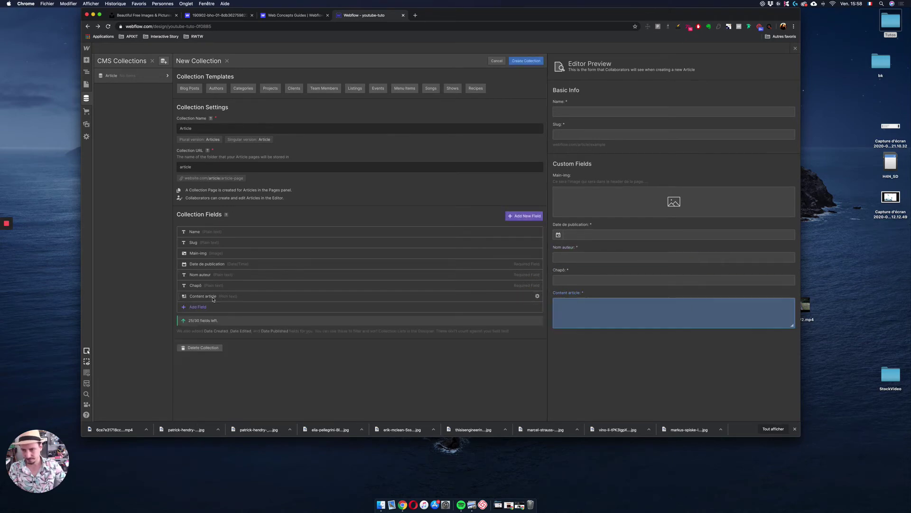
- Add a required image field labelled "Thumbnails" to the Article collection and save the field
left_click(201, 307)
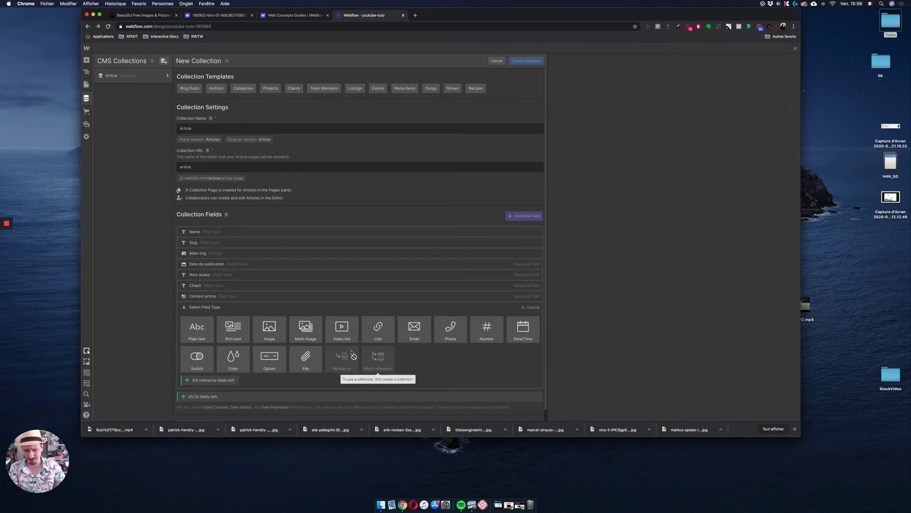
mouse_move(298, 333)
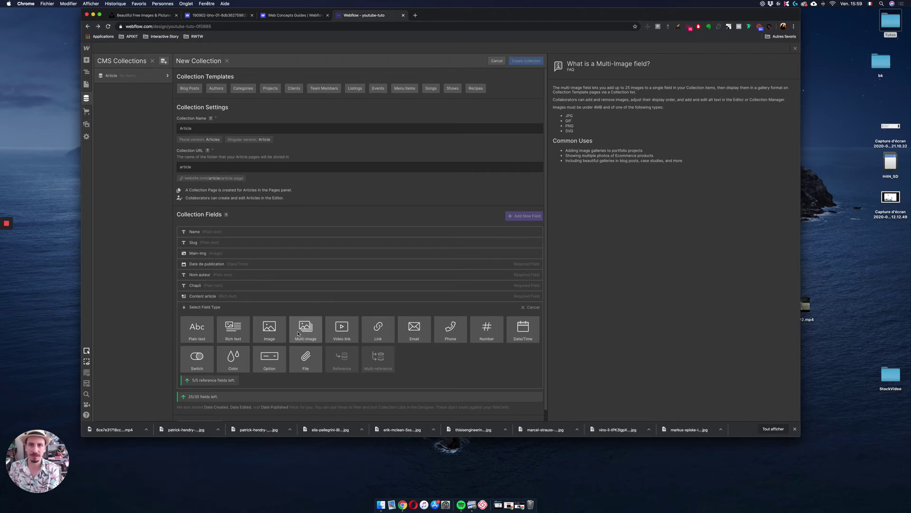
left_click(269, 328)
type("I")
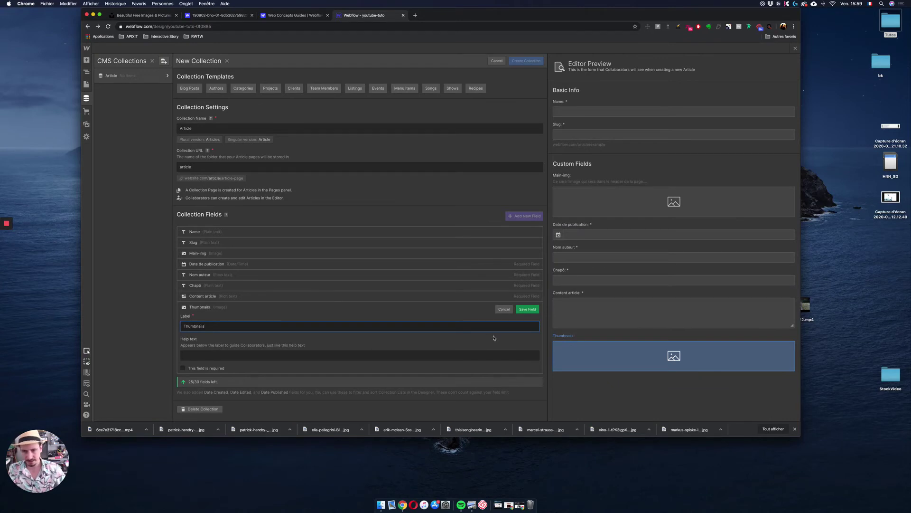
left_click(204, 369)
left_click(527, 309)
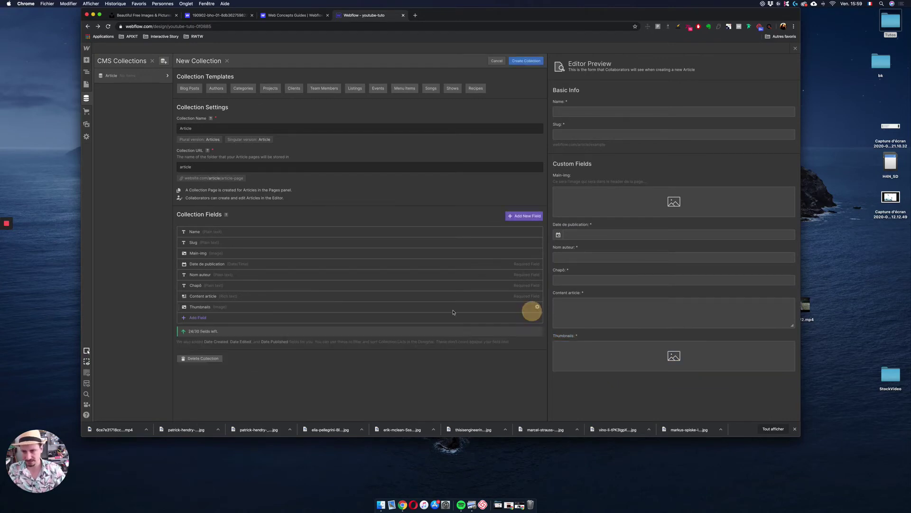
- Add a single-line plain text field labelled "Extrait" to the Article collection and save the field
left_click(211, 318)
left_click(199, 340)
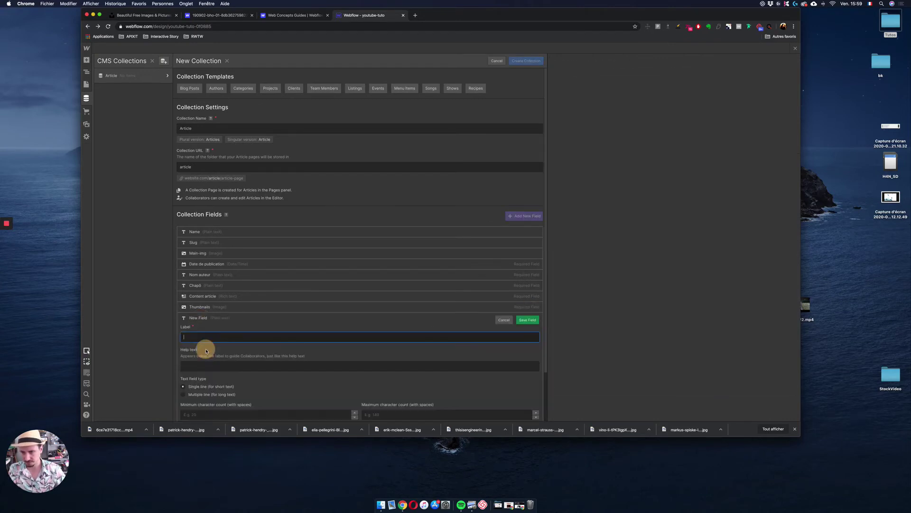
type("Extrait")
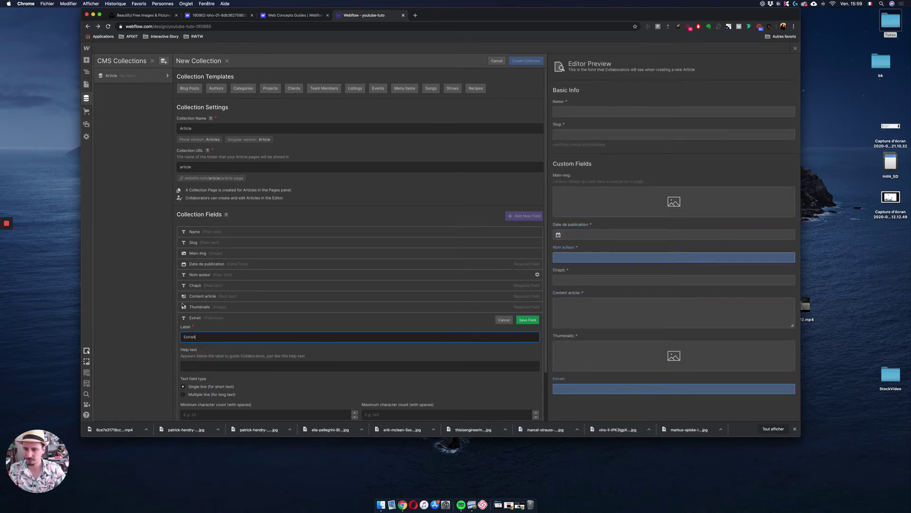
left_click(528, 320)
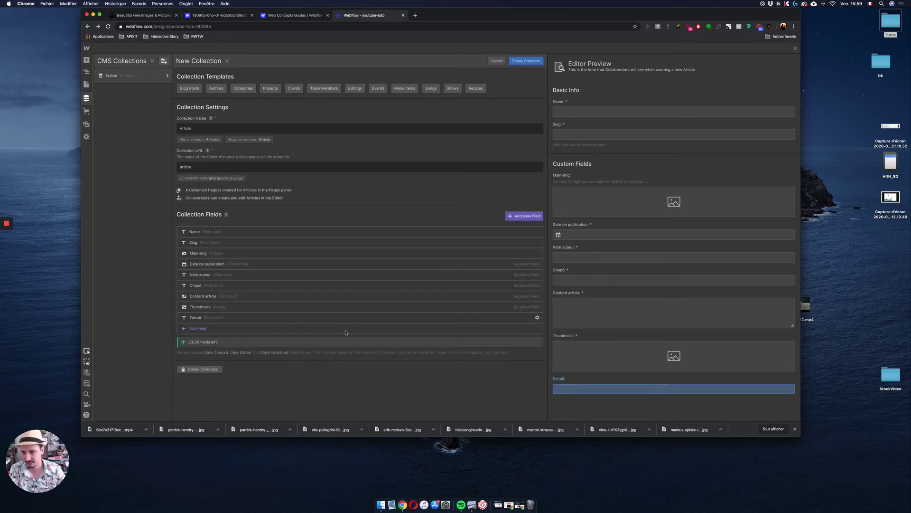
- Add a switch field labelled "mise en avant ou pas" to the Article collection and save the field
left_click(196, 329)
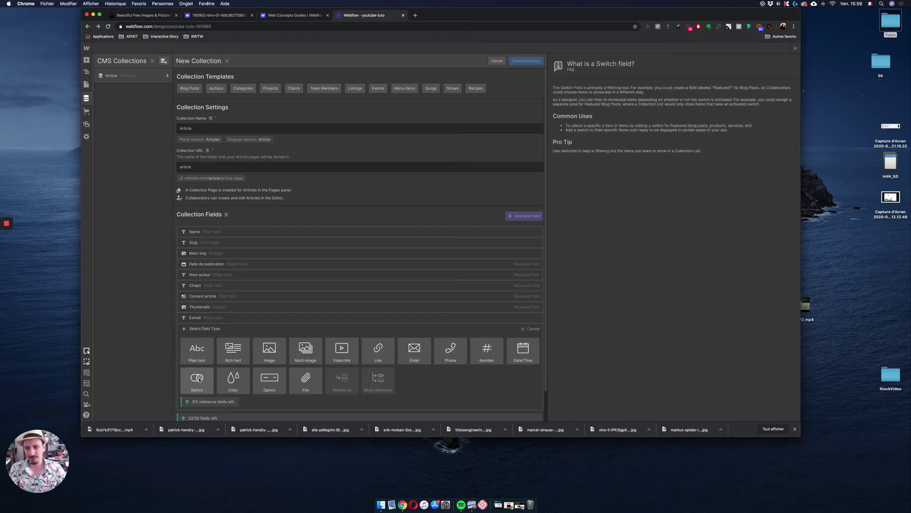
left_click(200, 380)
type("m")
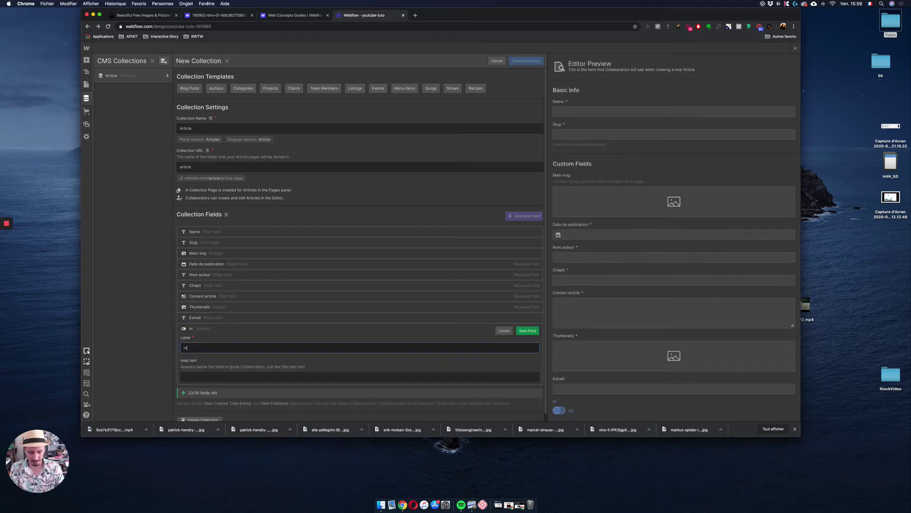
type("ise en avant ou pas")
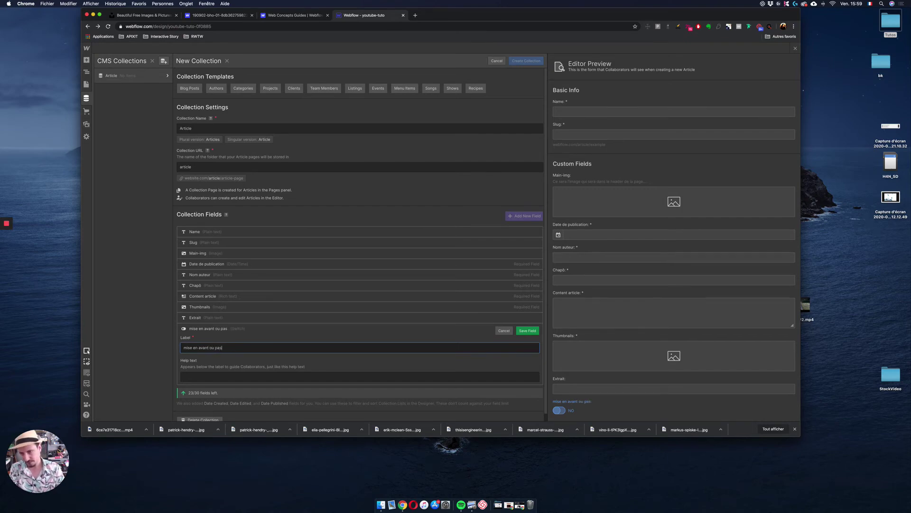
left_click(527, 330)
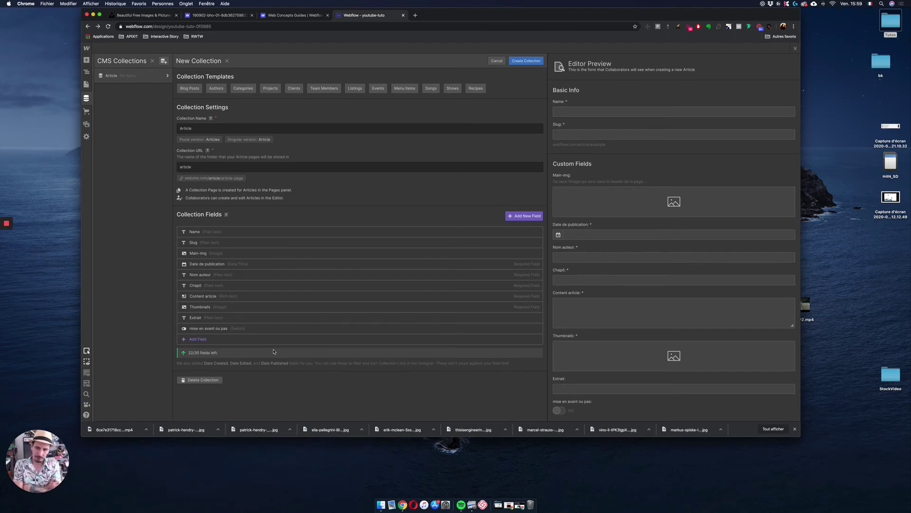
- Make the Extrait field required and save the field
left_click(238, 322)
scroll(199, 400, "down", 3)
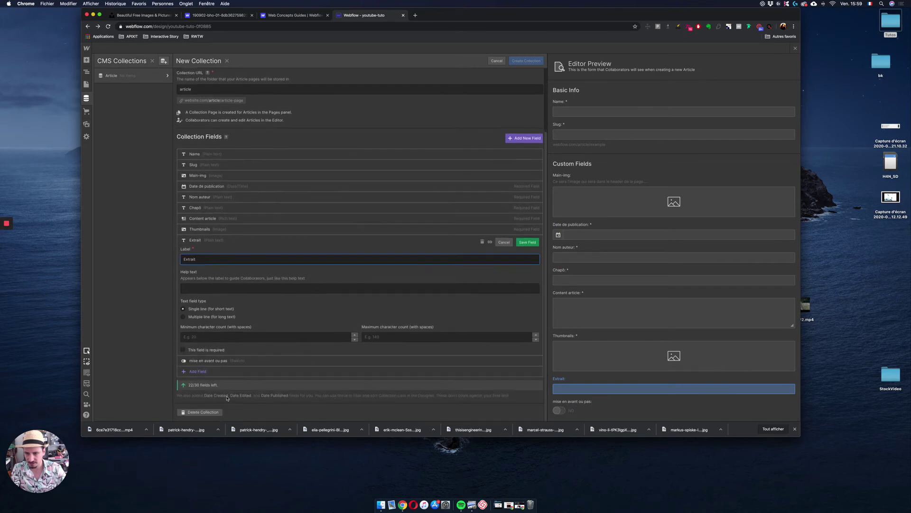
left_click(183, 349)
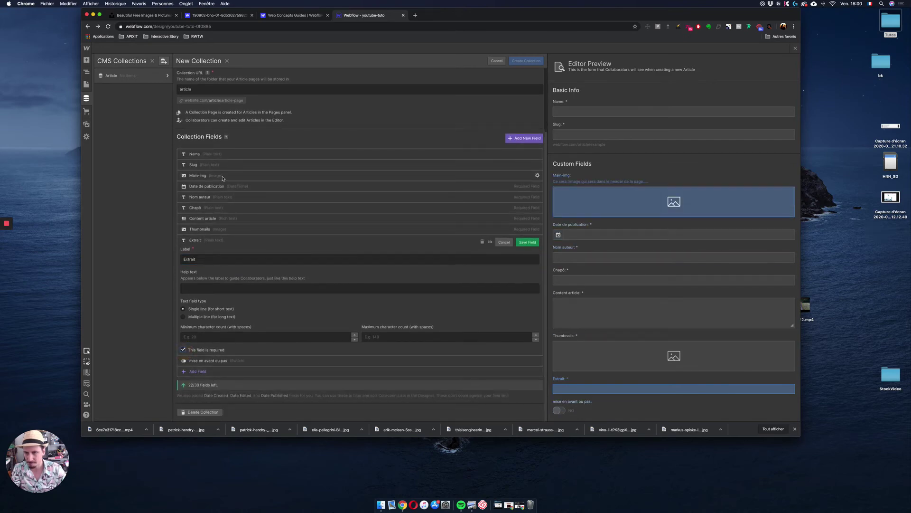
left_click(241, 208)
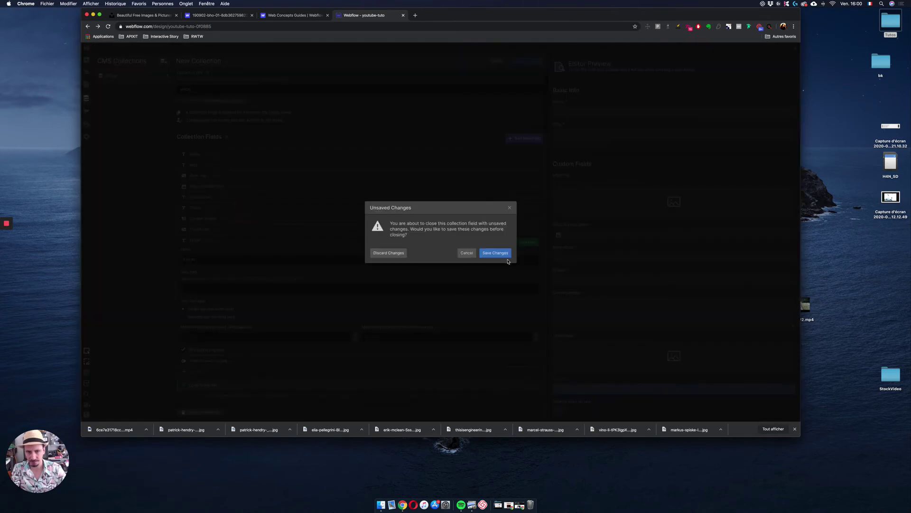
left_click(510, 207)
left_click(527, 242)
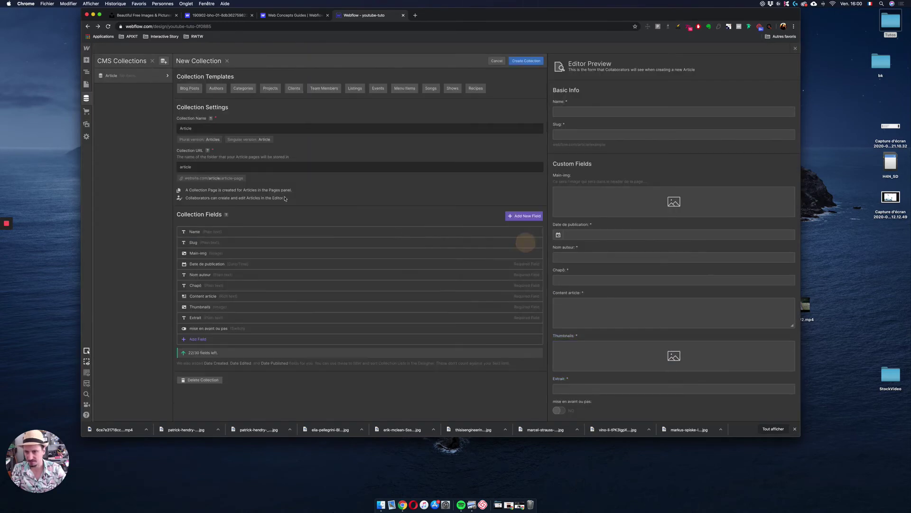
- Make the Chapô field optional, save it, and create the Article collection
left_click(240, 287)
scroll(192, 378, "down", 1)
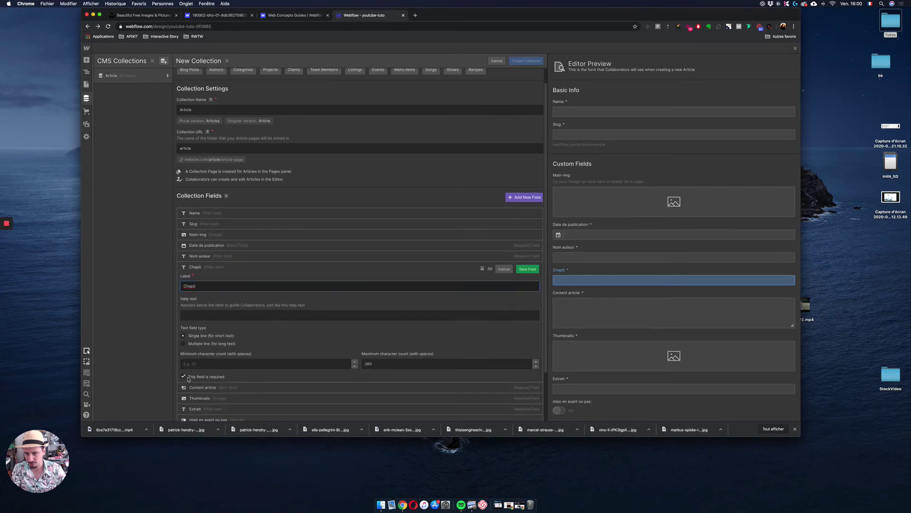
left_click(183, 377)
left_click(527, 269)
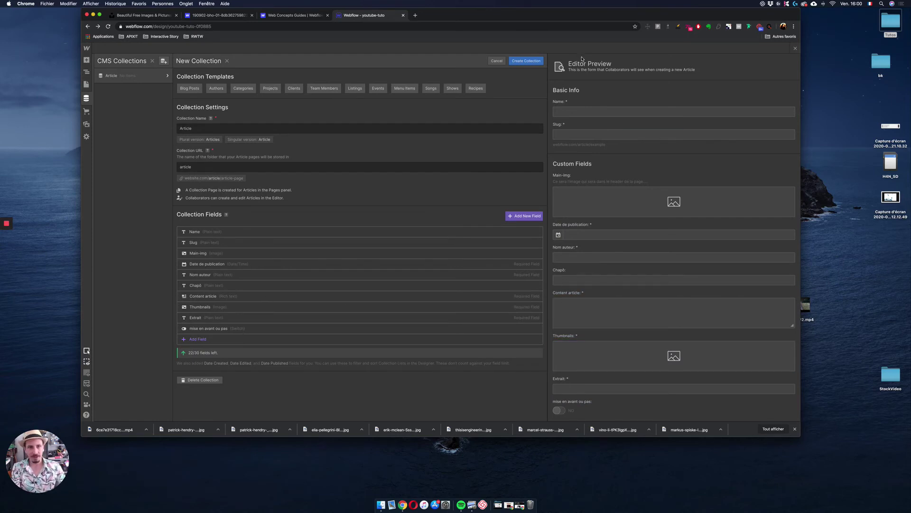
left_click(534, 62)
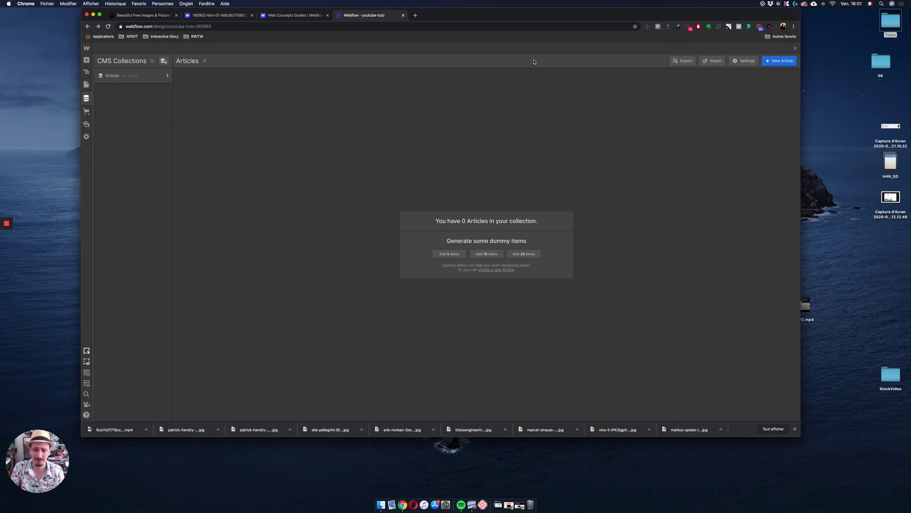
- Try to generate dummy items in the Articles collection, using the 10-item option and the 5-item option
left_click(493, 258)
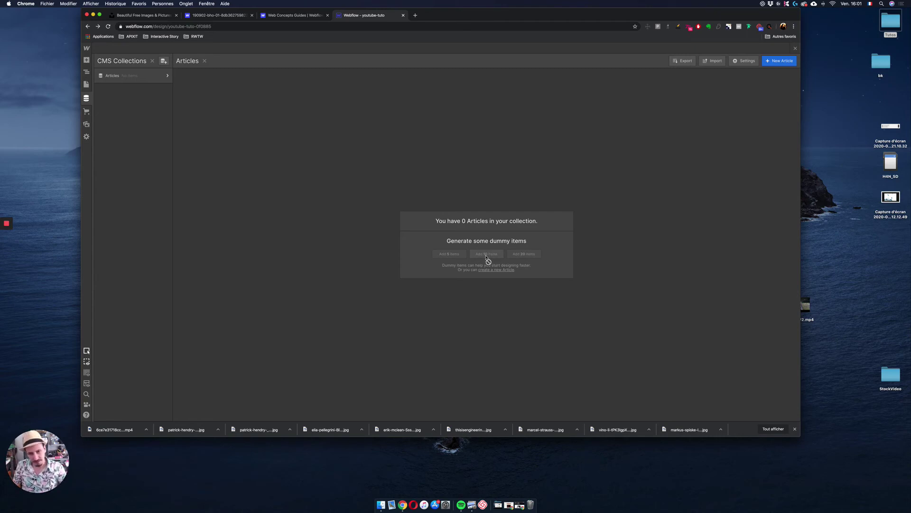
left_click(487, 257)
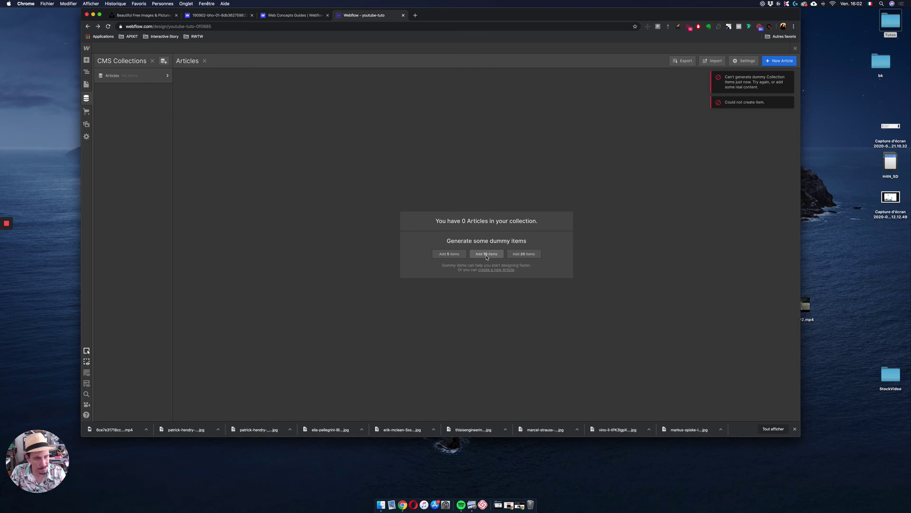
left_click(449, 255)
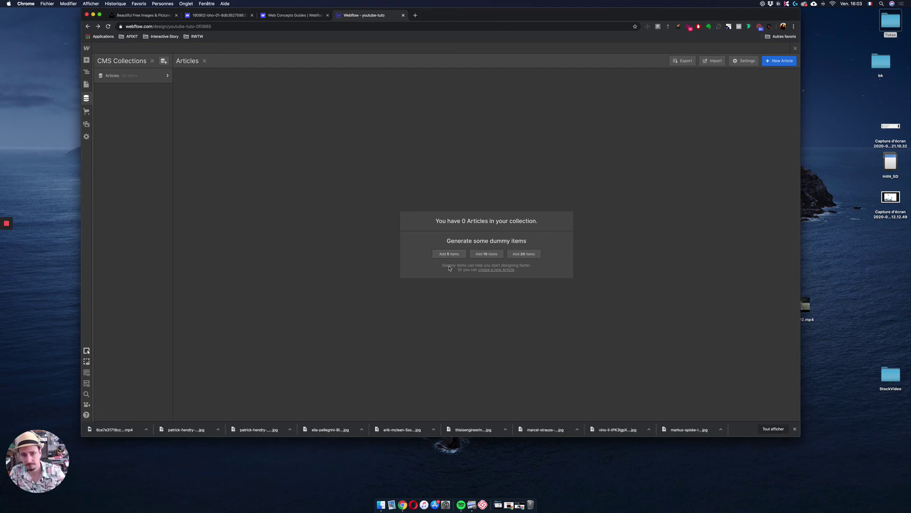
left_click(447, 254)
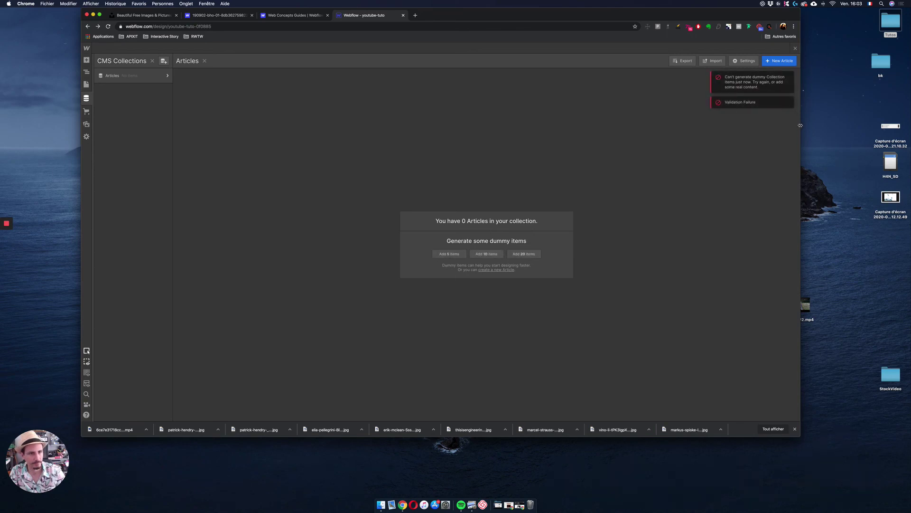
- Widen the browser window and reopen the Articles collection
left_click_drag(801, 127, 878, 132)
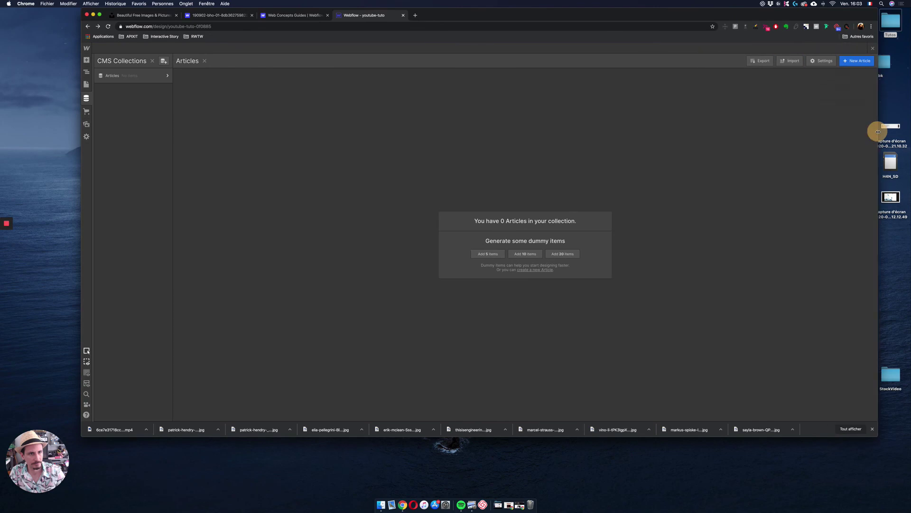
left_click(166, 76)
left_click(166, 76)
left_click(119, 75)
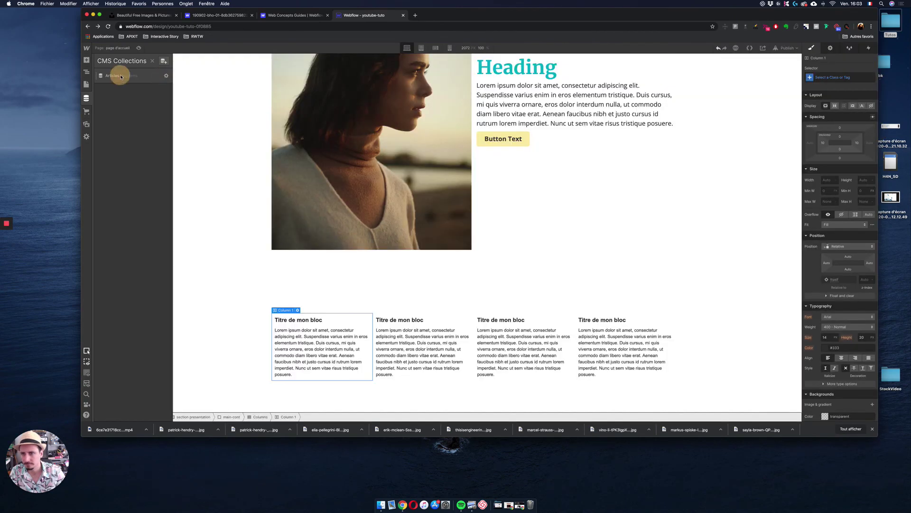
left_click(120, 76)
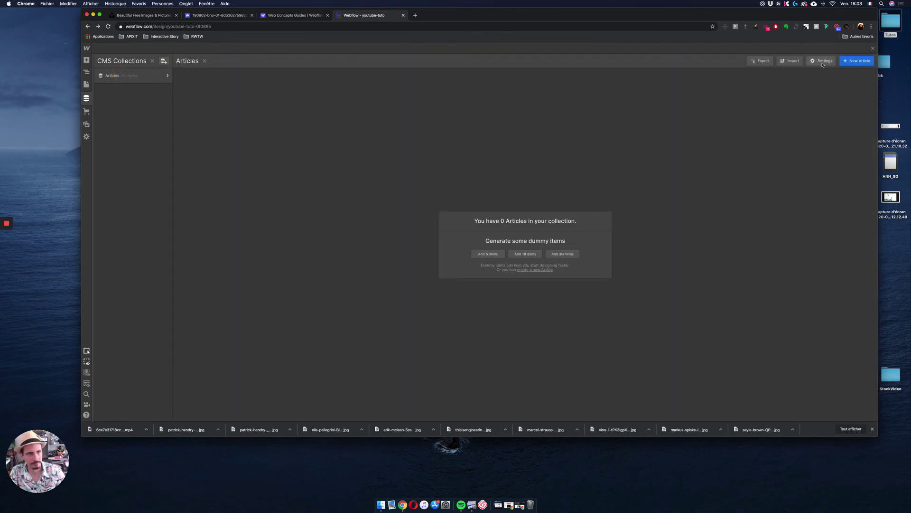
- Create a second CMS collection from the Blog Posts template and generate 10 dummy items in it
left_click(165, 61)
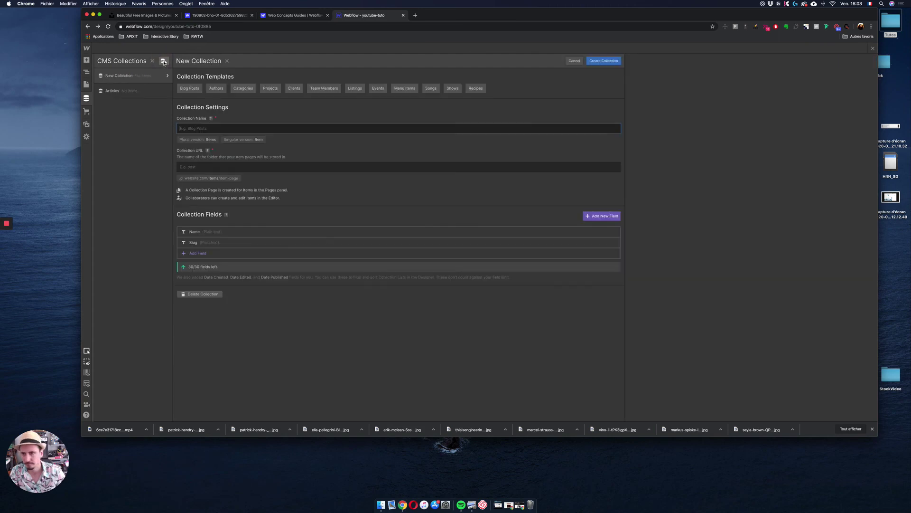
left_click(191, 89)
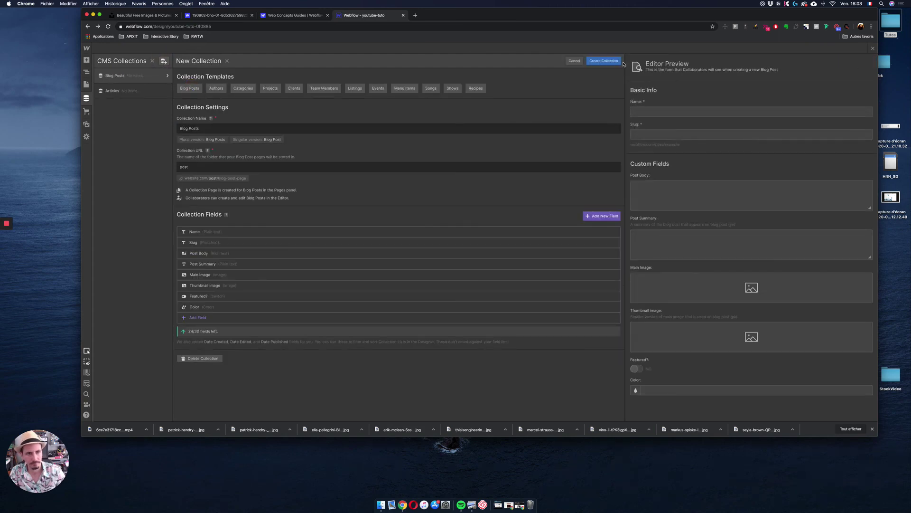
left_click(602, 61)
left_click(525, 254)
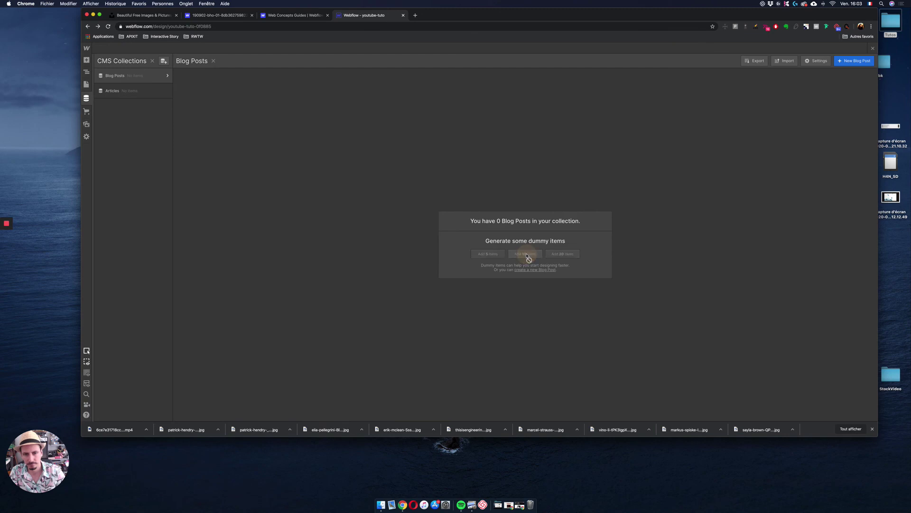